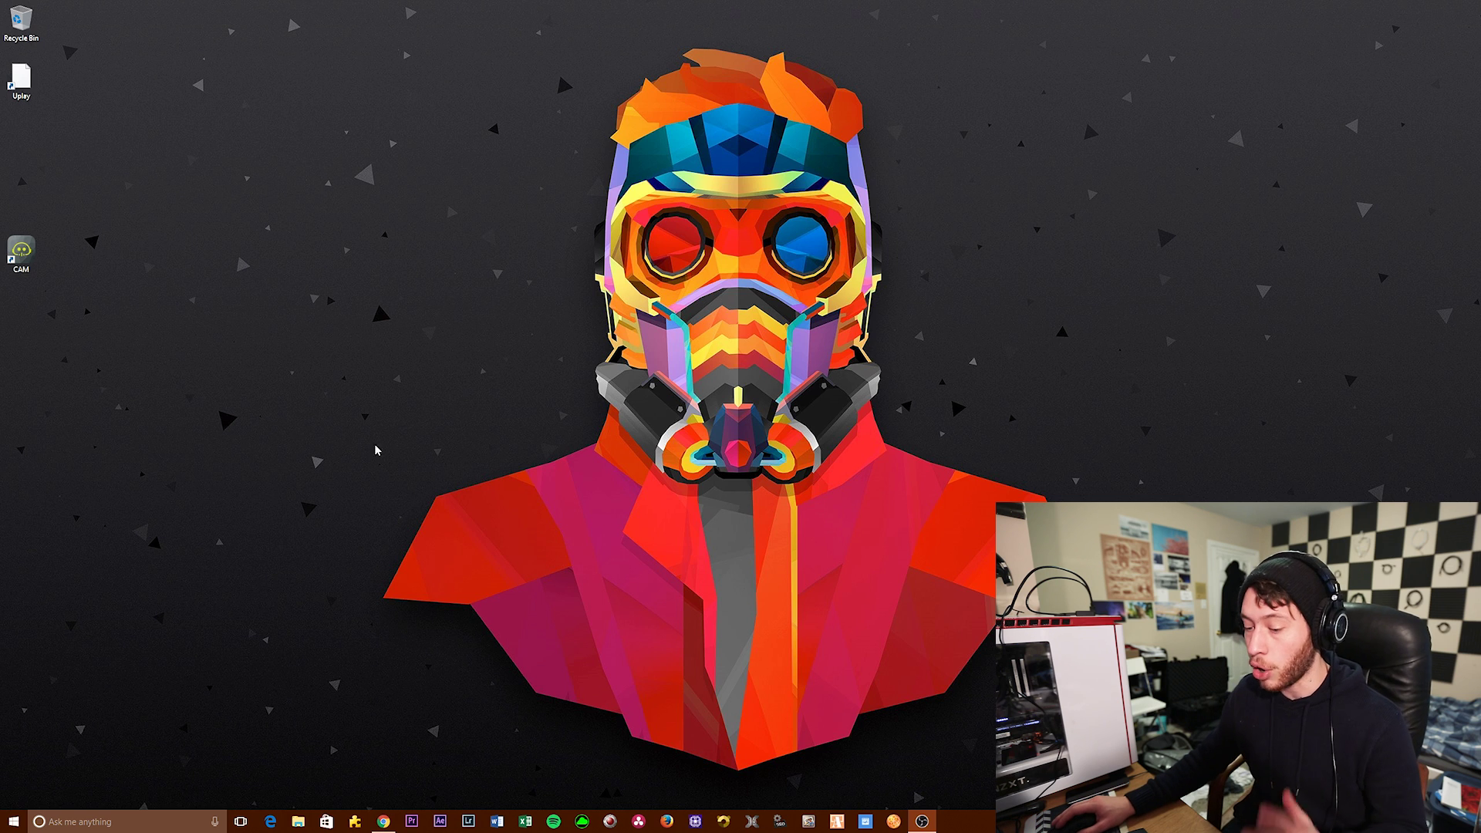
Create a folder named 'Organization Project YouTube' inside Videos > Projects Folder
click(298, 821)
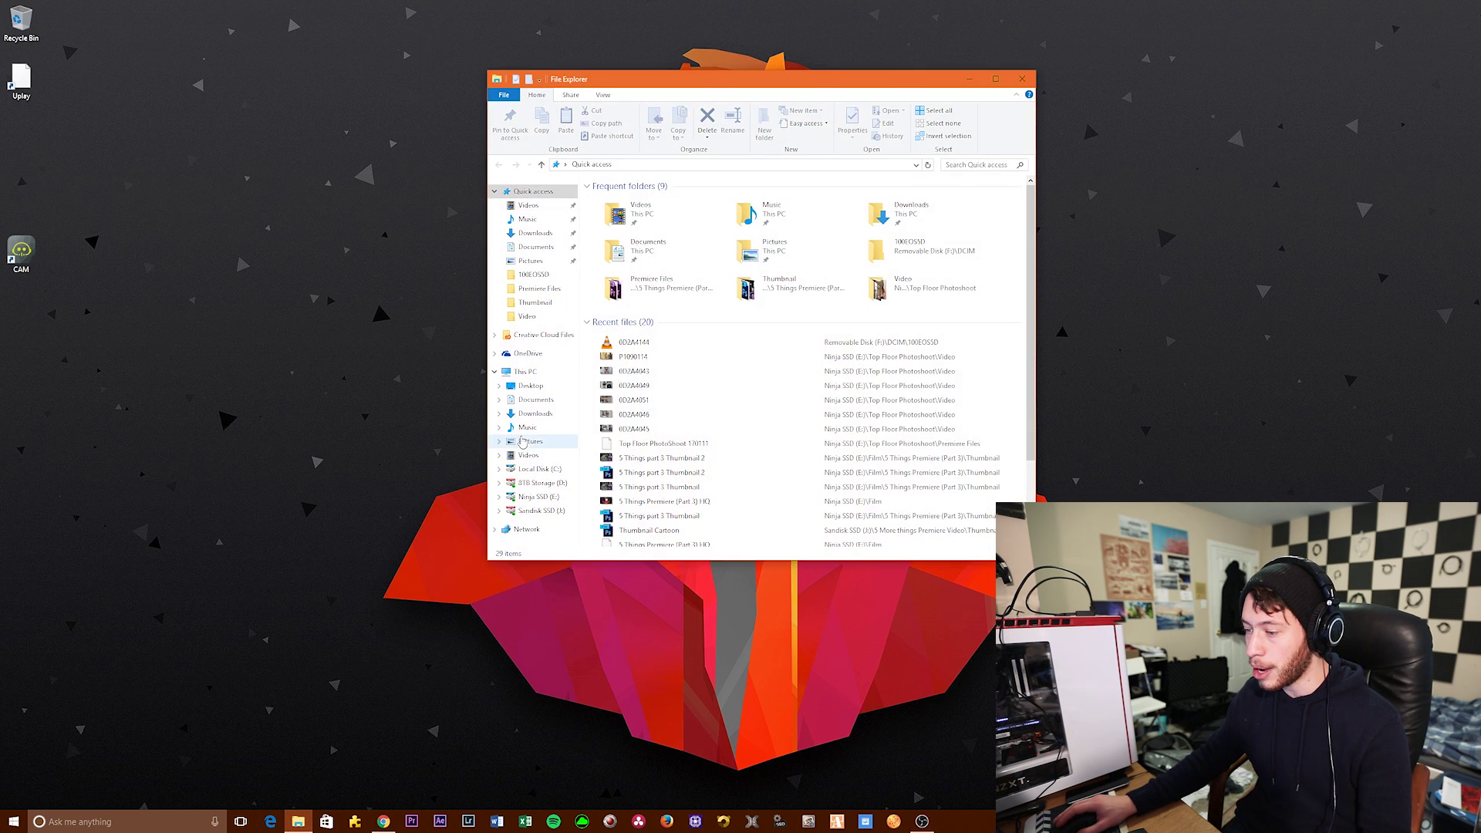
click(528, 456)
double_click(792, 467)
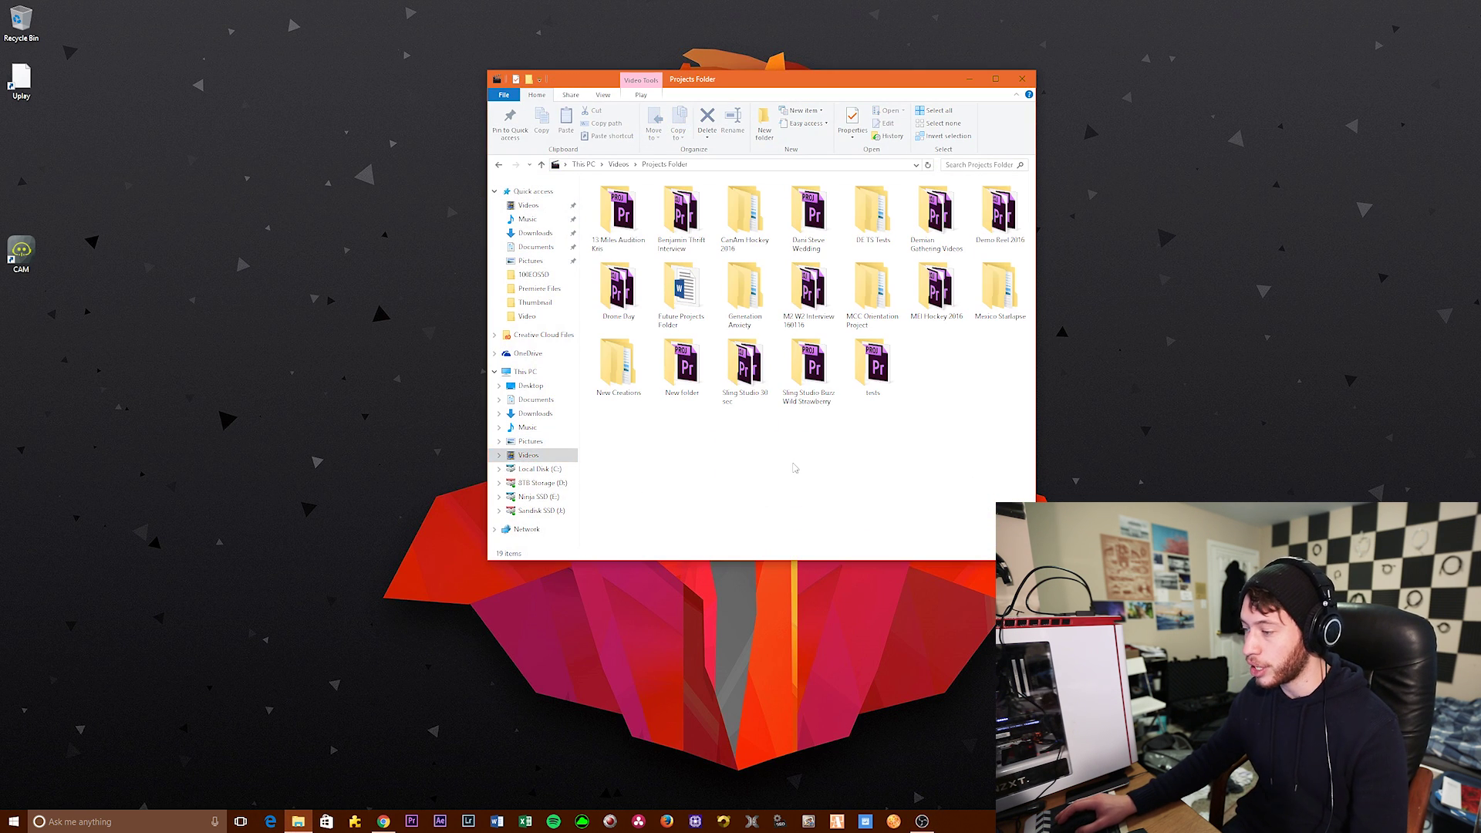
right_click(787, 492)
mouse_move(832, 621)
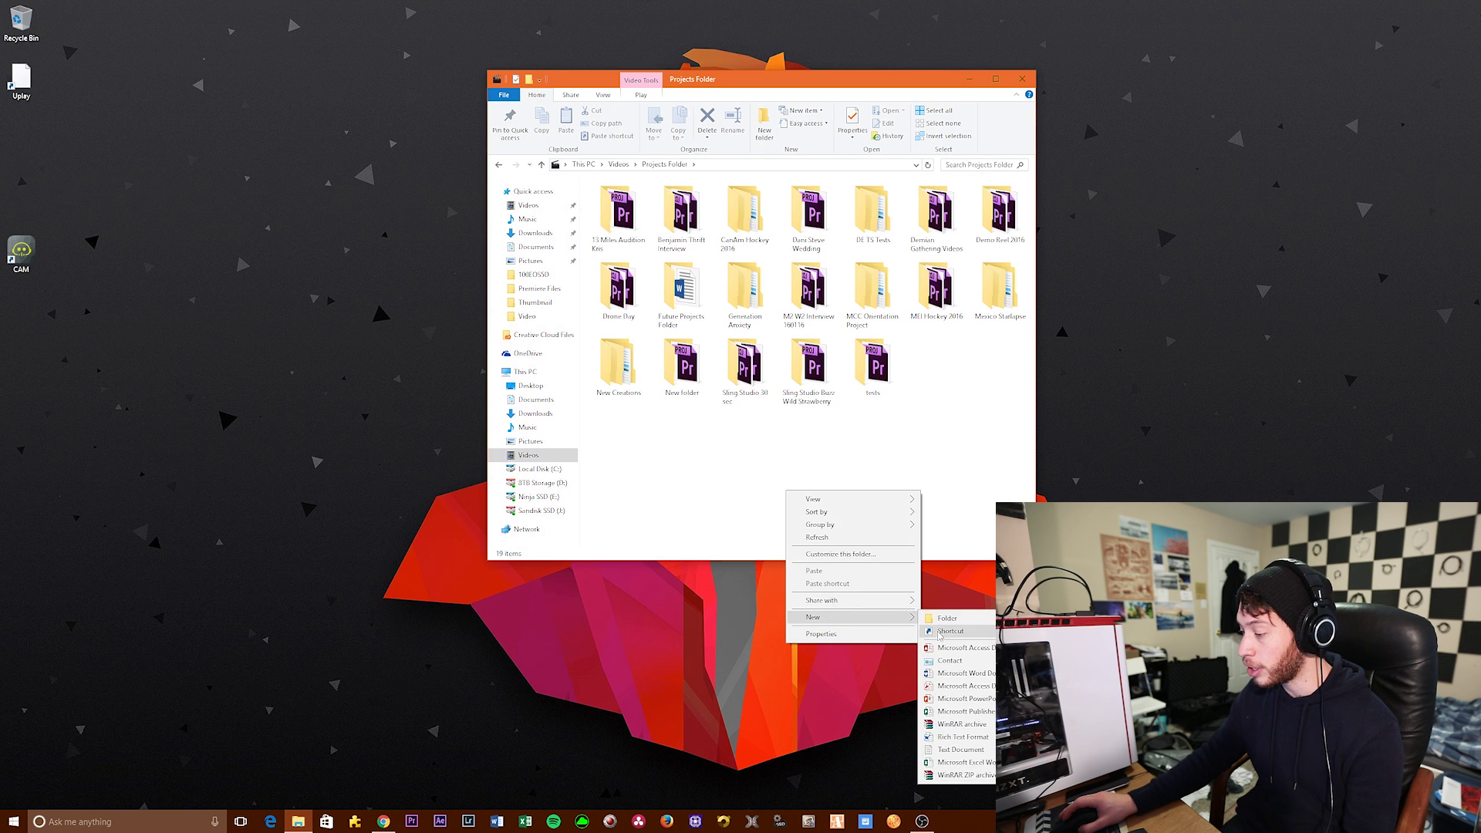
click(966, 618)
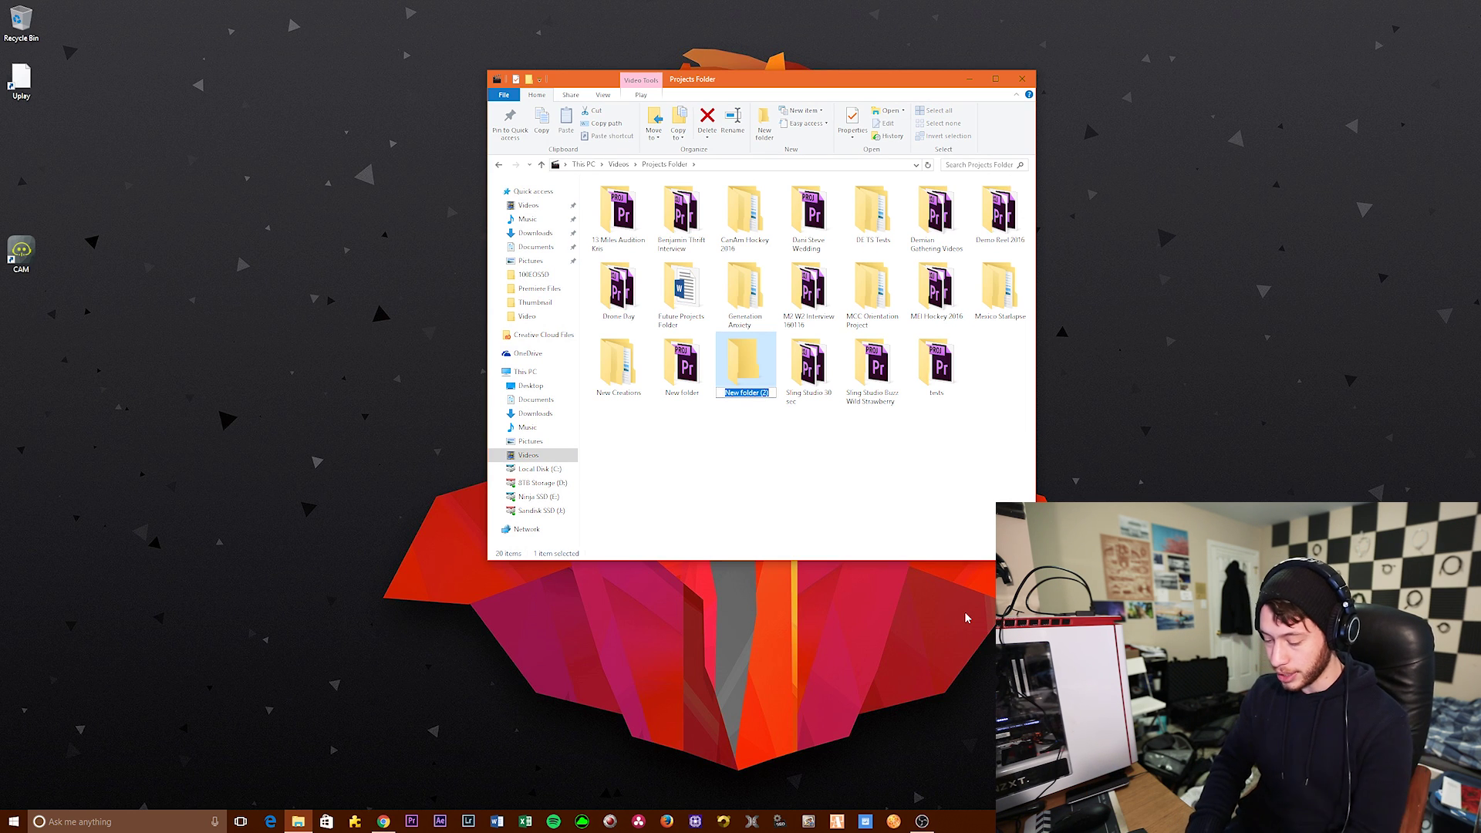
text(Organizatio)
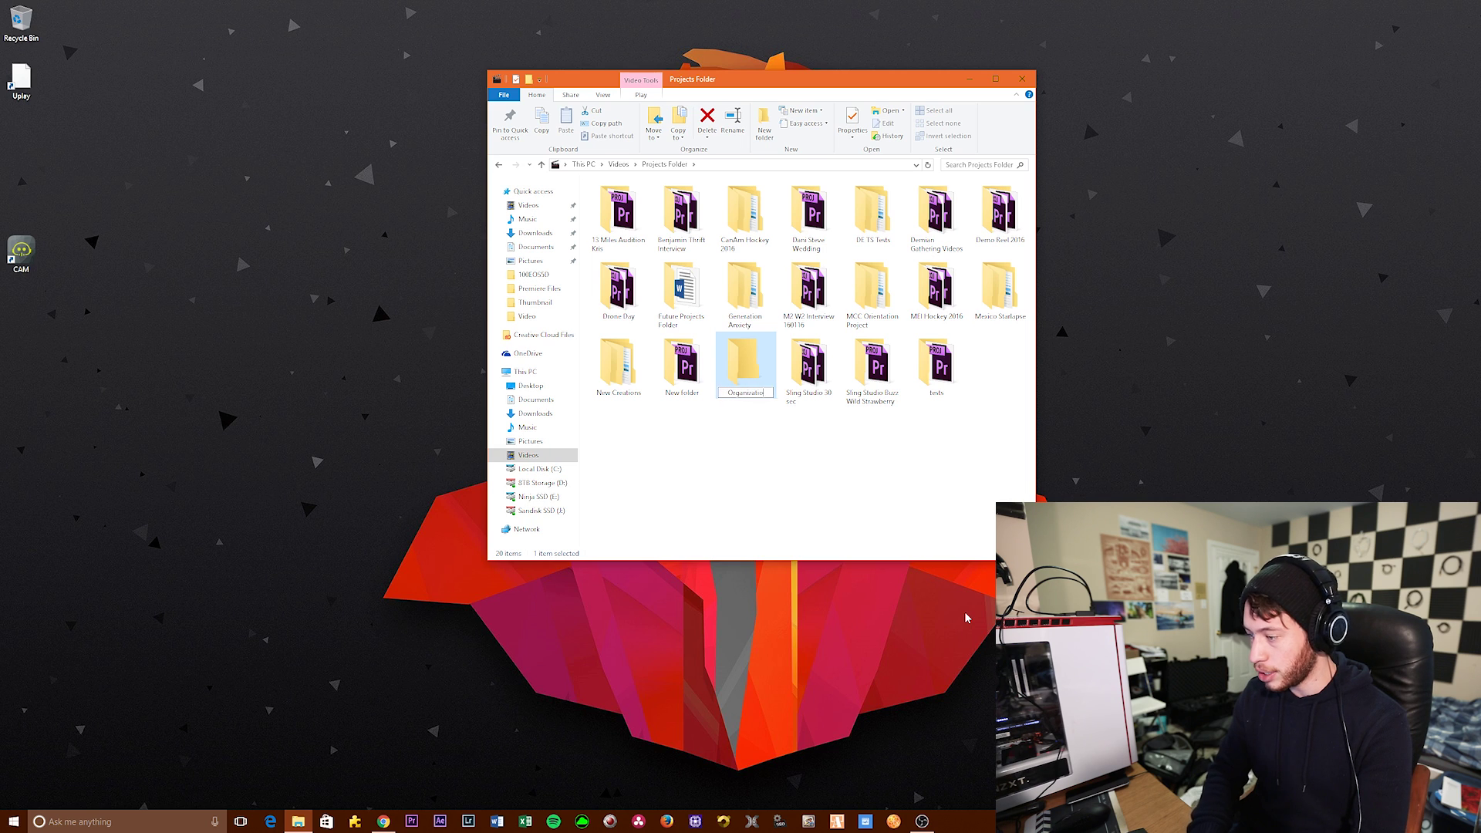
text(n Project)
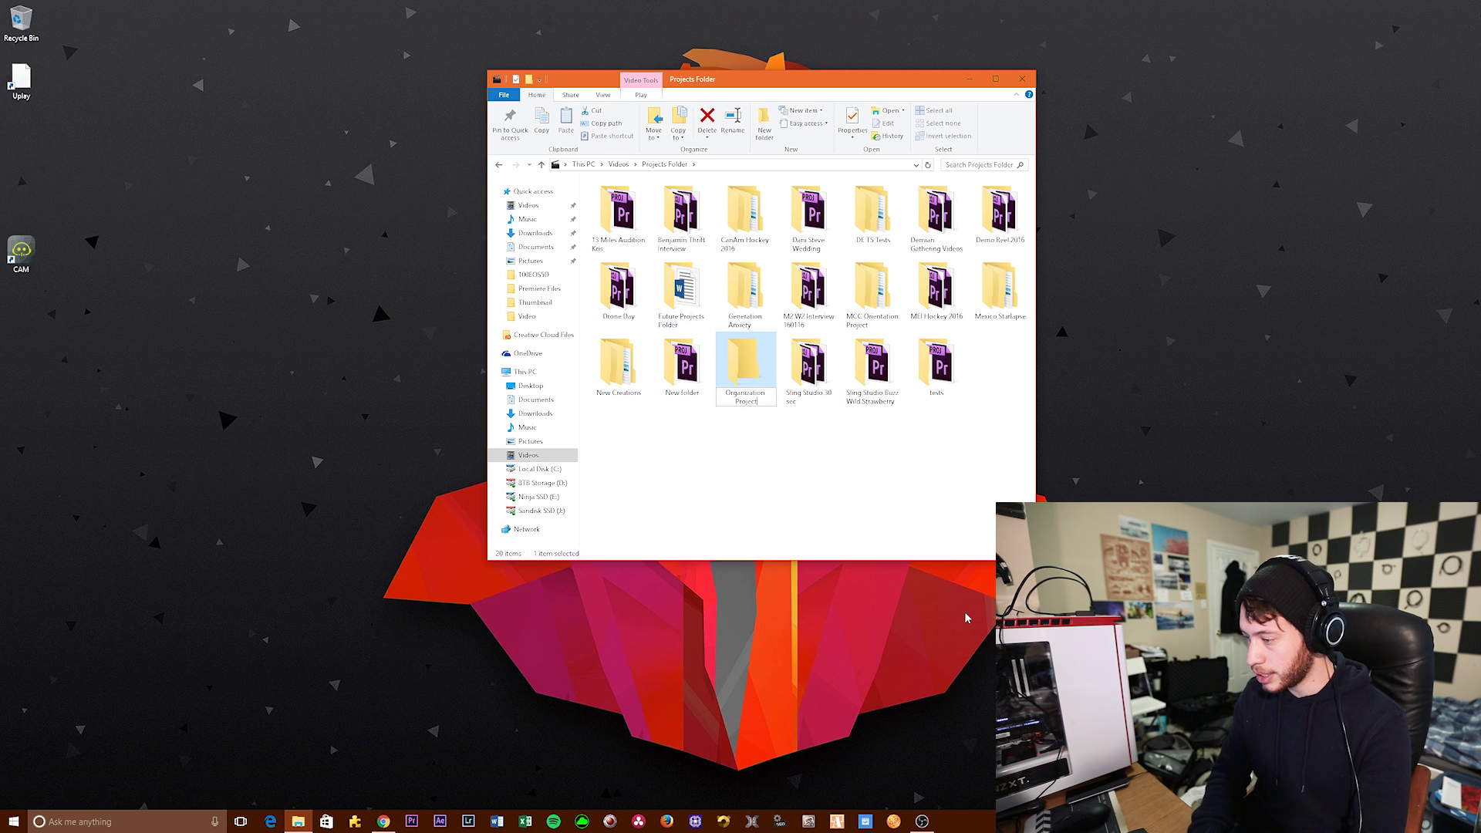
text( YouTu)
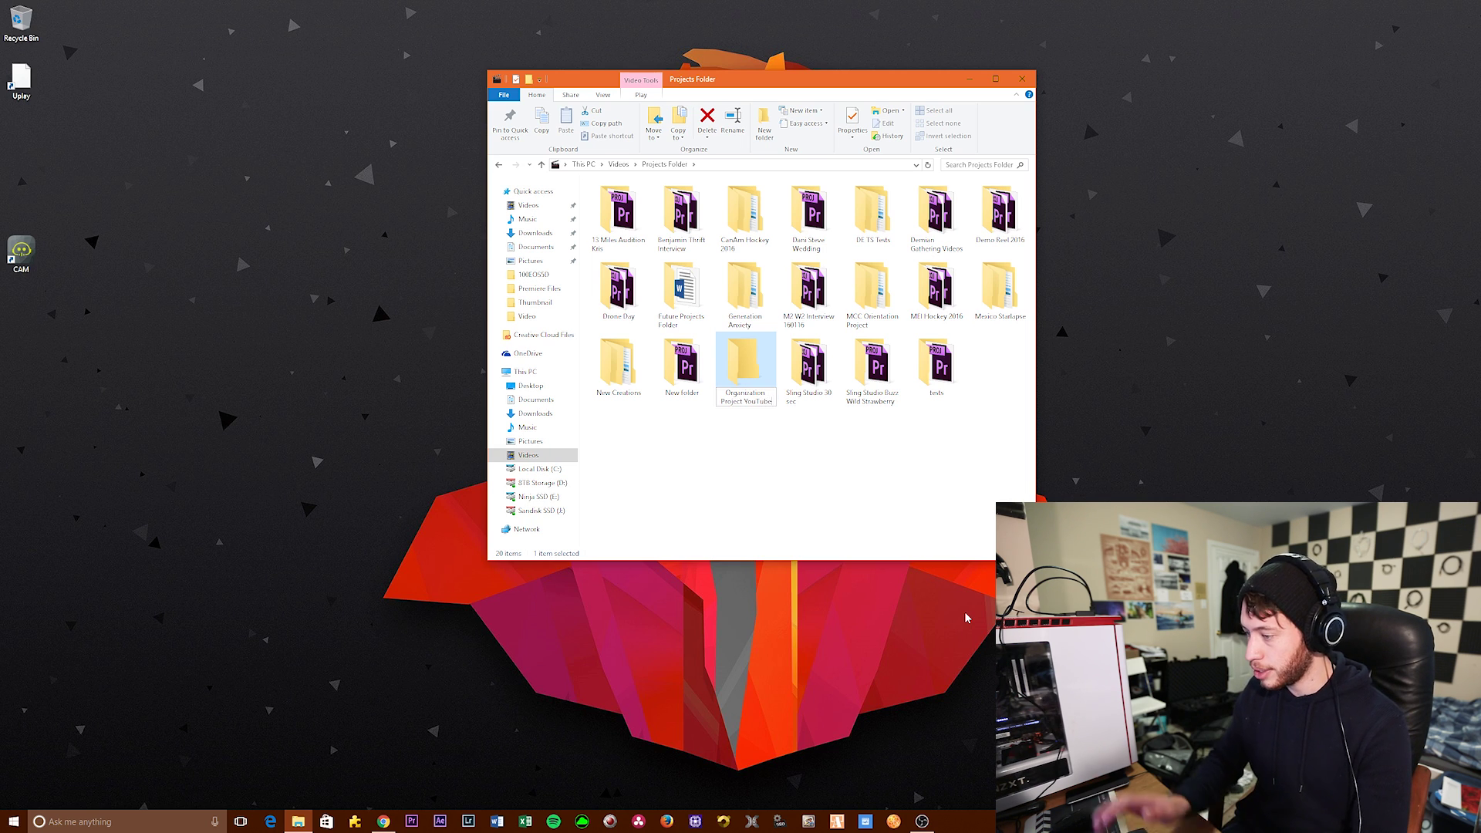
text(be)
key(Return)
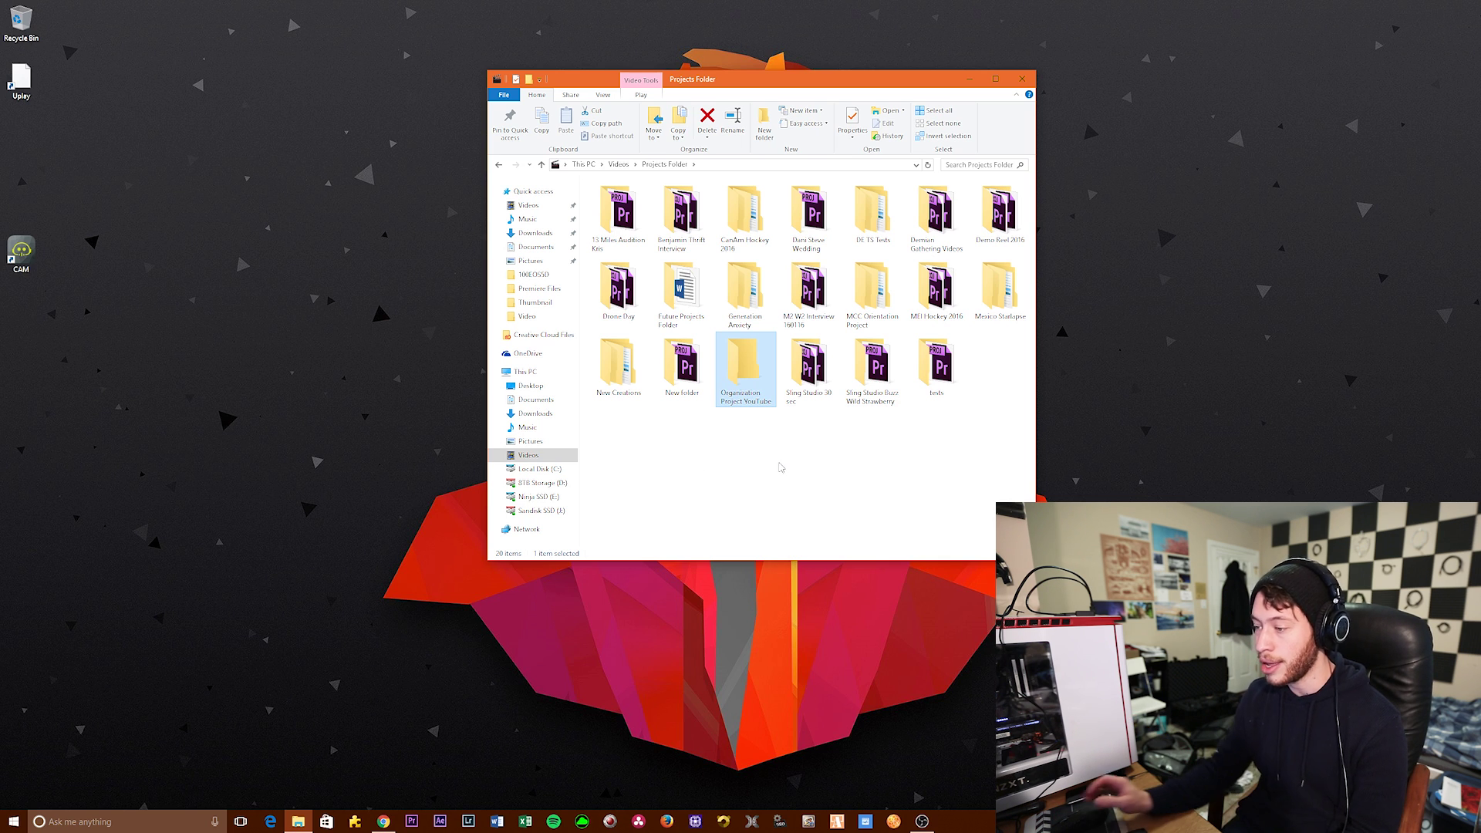
Clear the selection on the newly named Organization Project YouTube folder
click(757, 484)
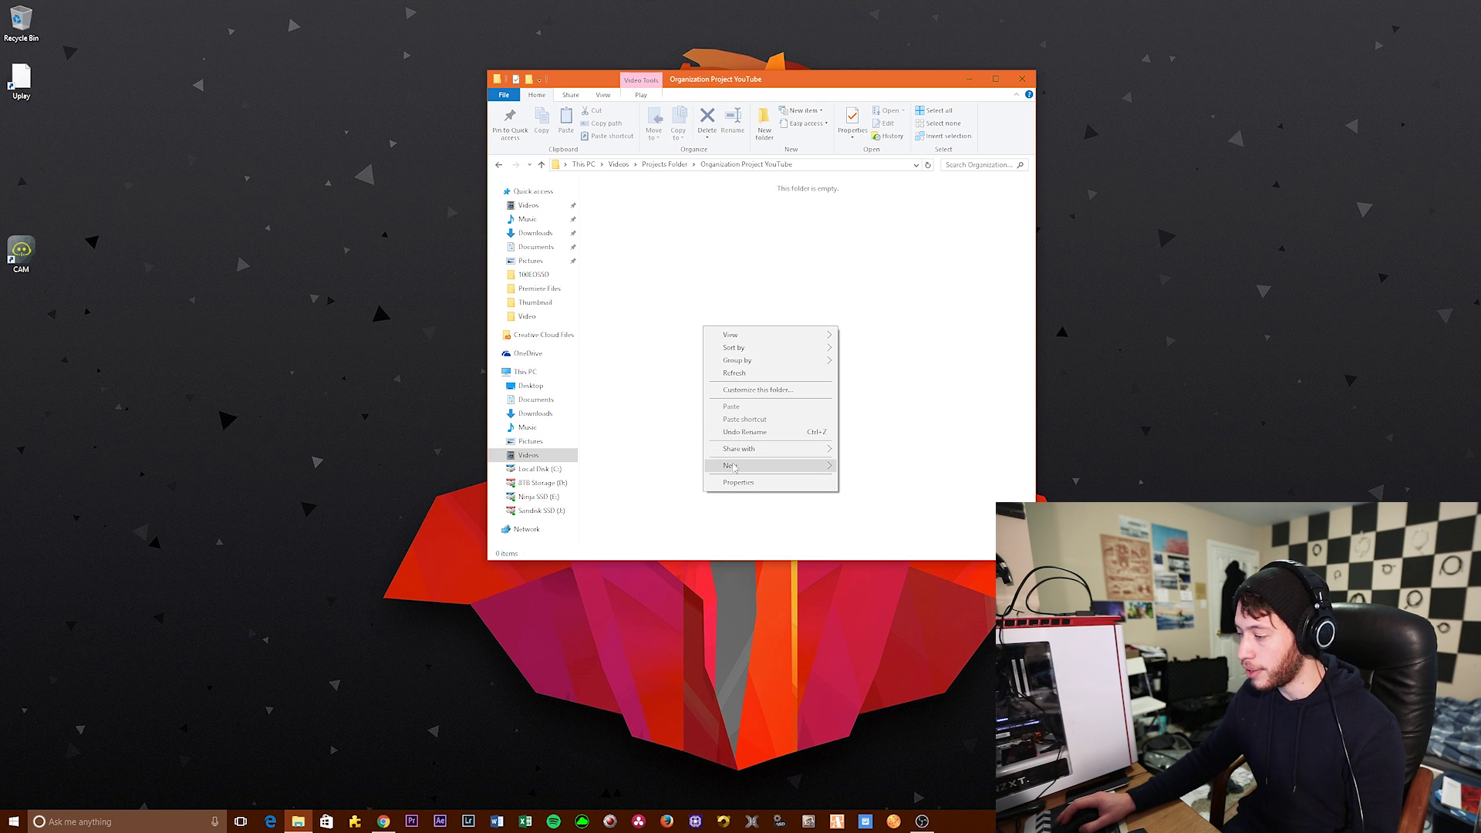
Add a subfolder named 'Pr Project Folder' inside Organization Project YouTube
mouse_move(735, 466)
click(954, 472)
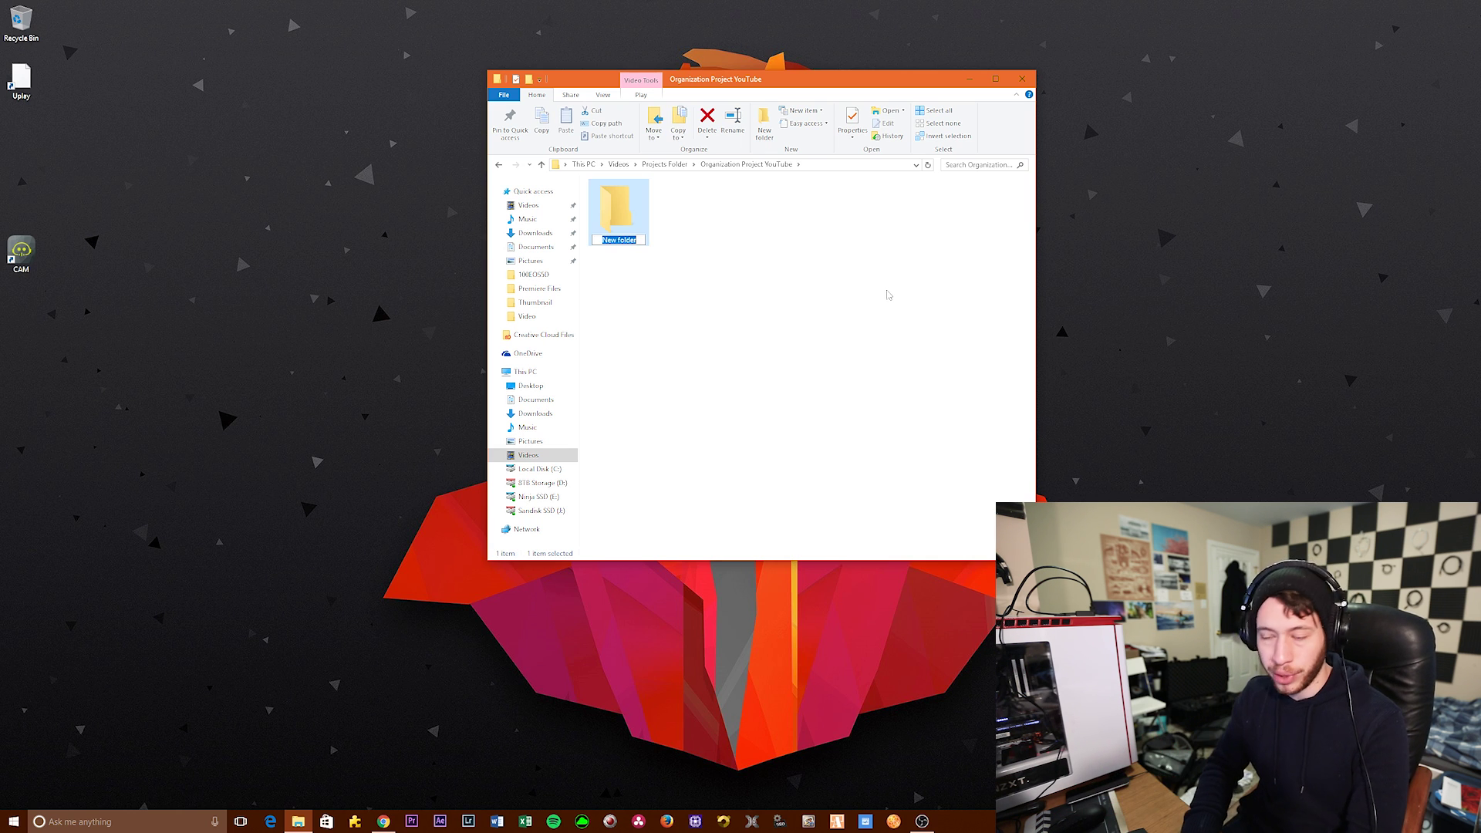
text(P)
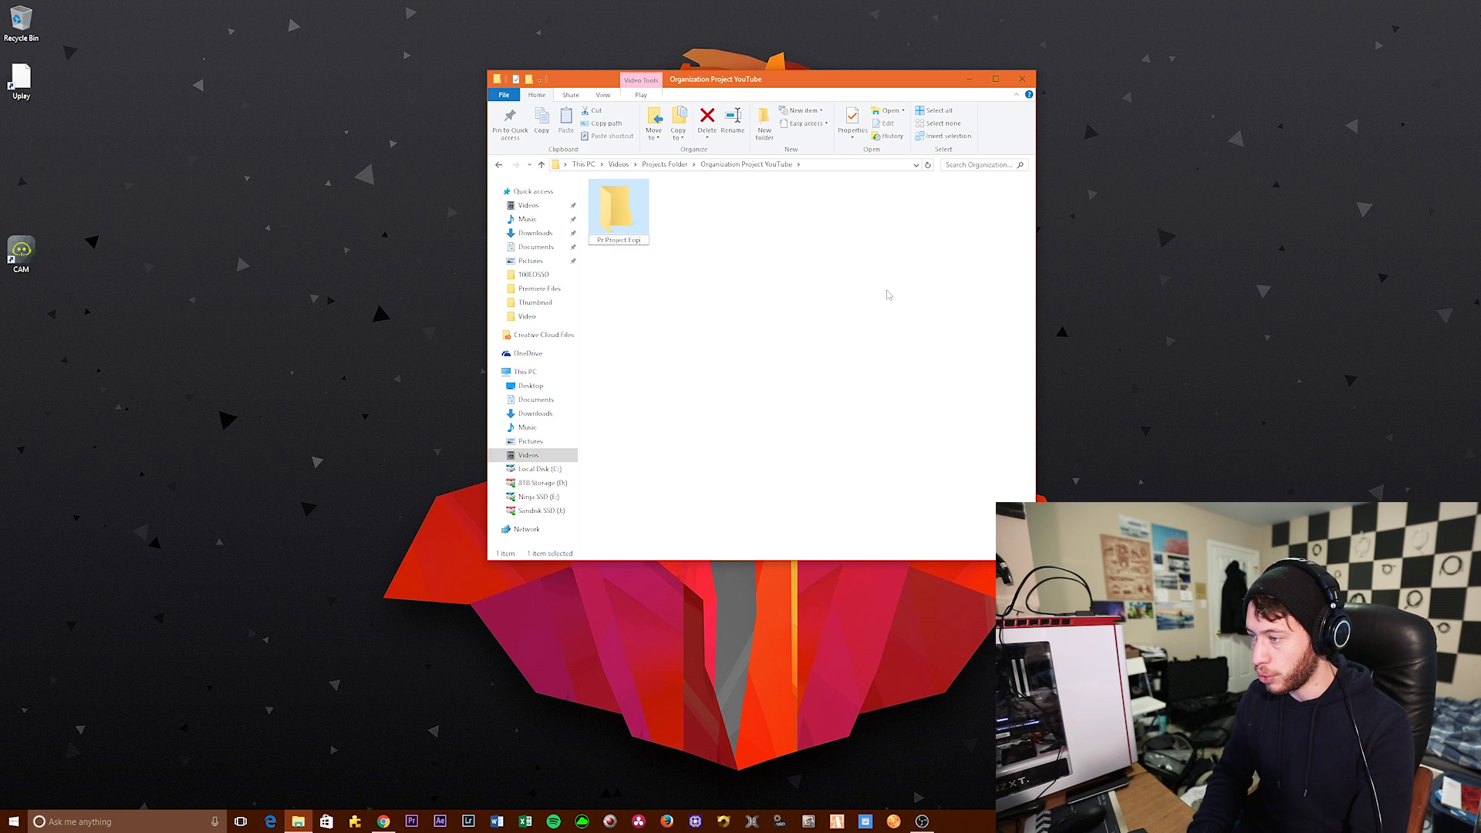
text(r Project Folder)
key(Return)
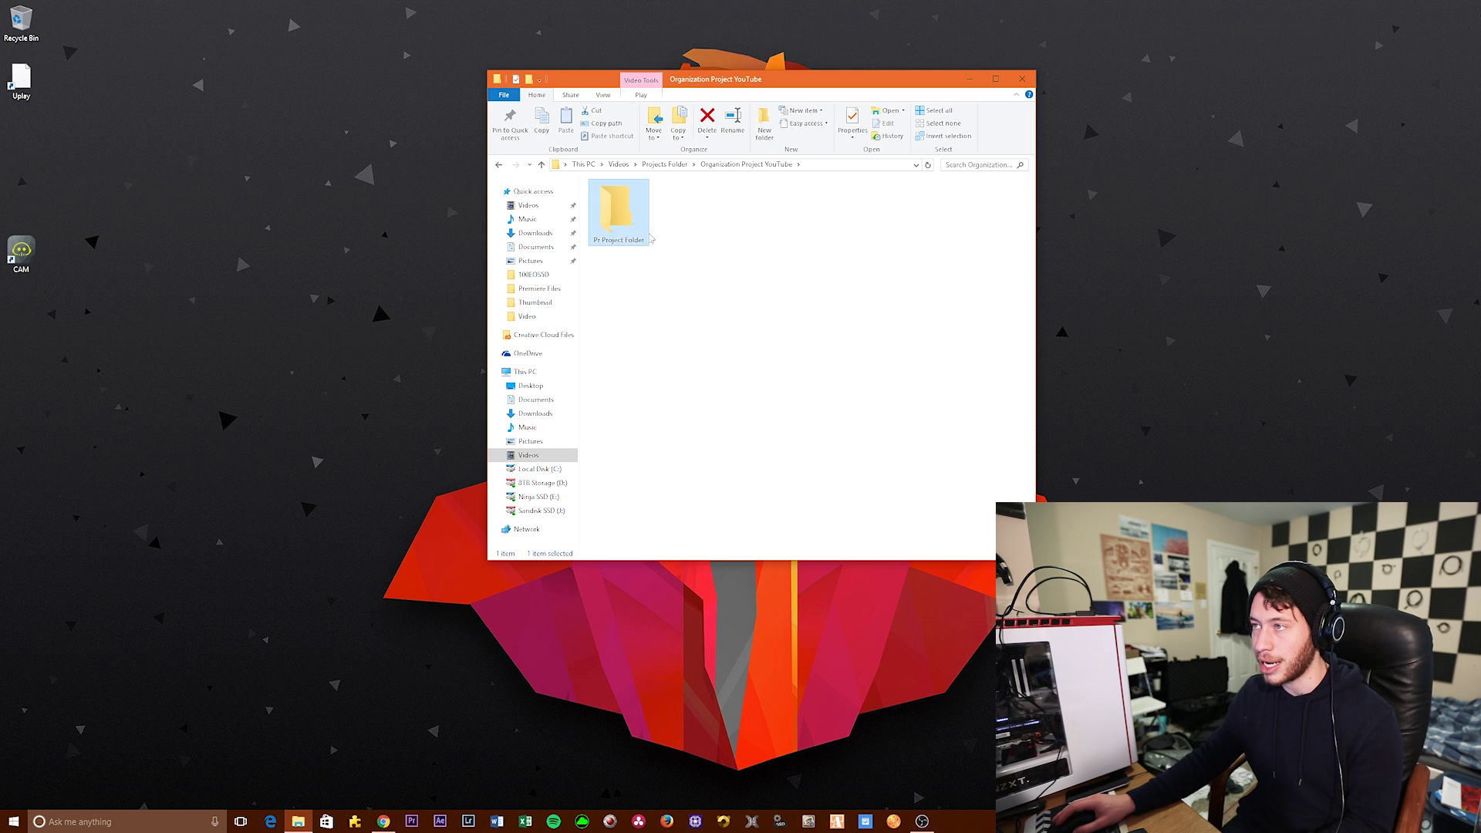
Add subfolders named 'Video Footage' and 'Screen Capture'
right_click(759, 227)
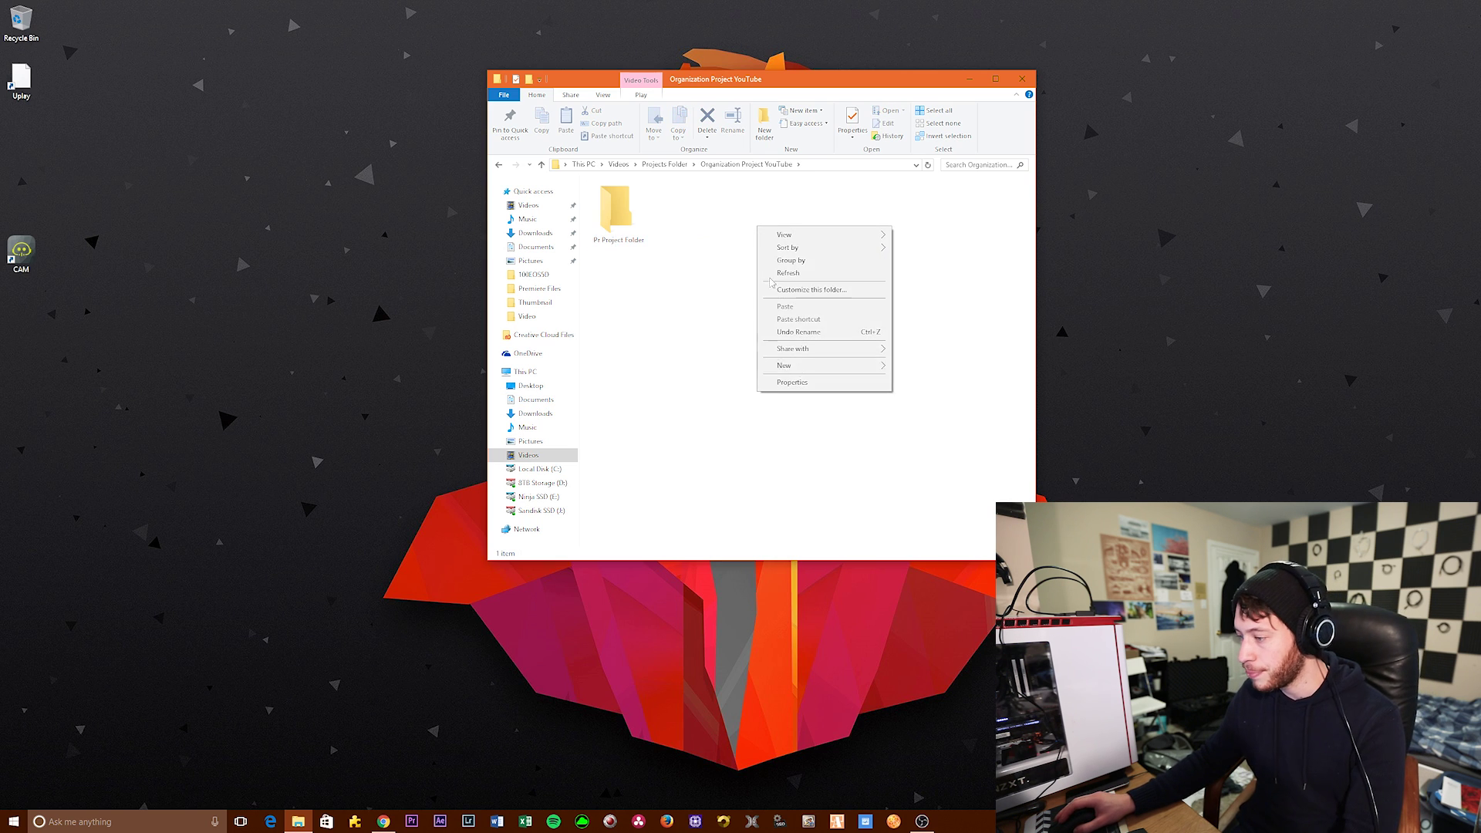
mouse_move(784, 364)
click(922, 366)
text(V)
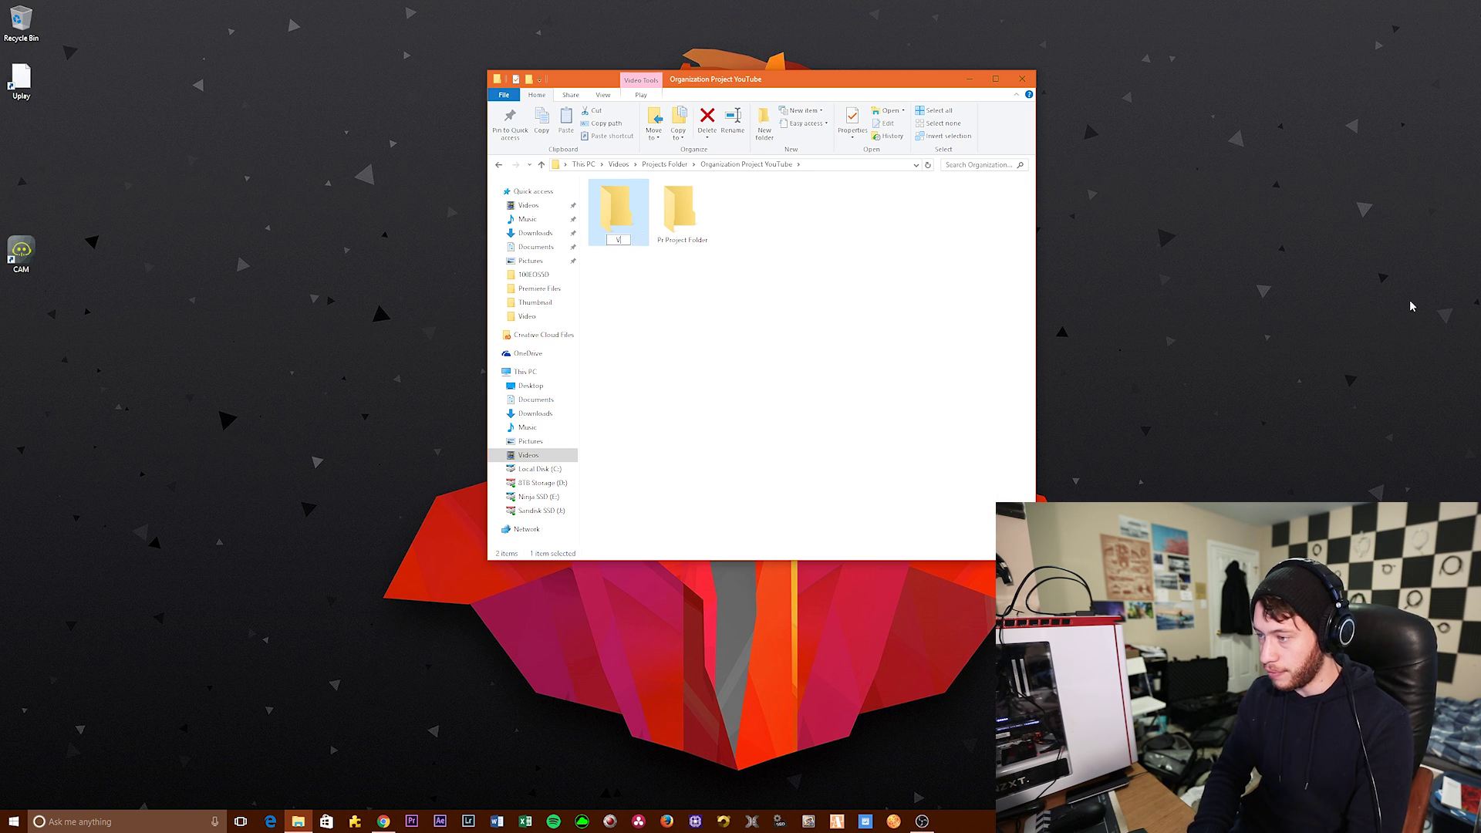
text(ideo Footage)
key(Return)
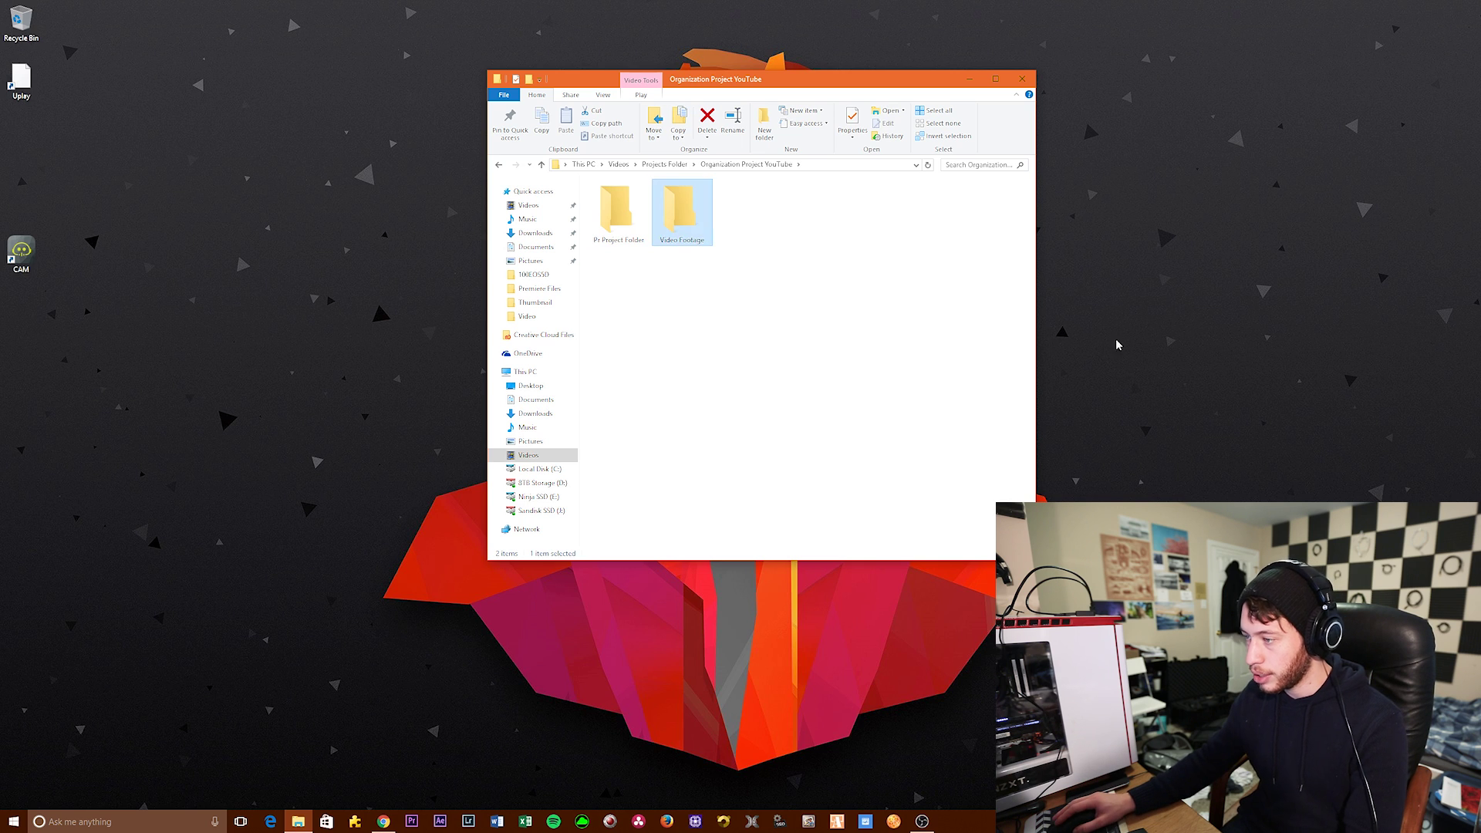
right_click(848, 271)
mouse_move(887, 410)
click(1011, 410)
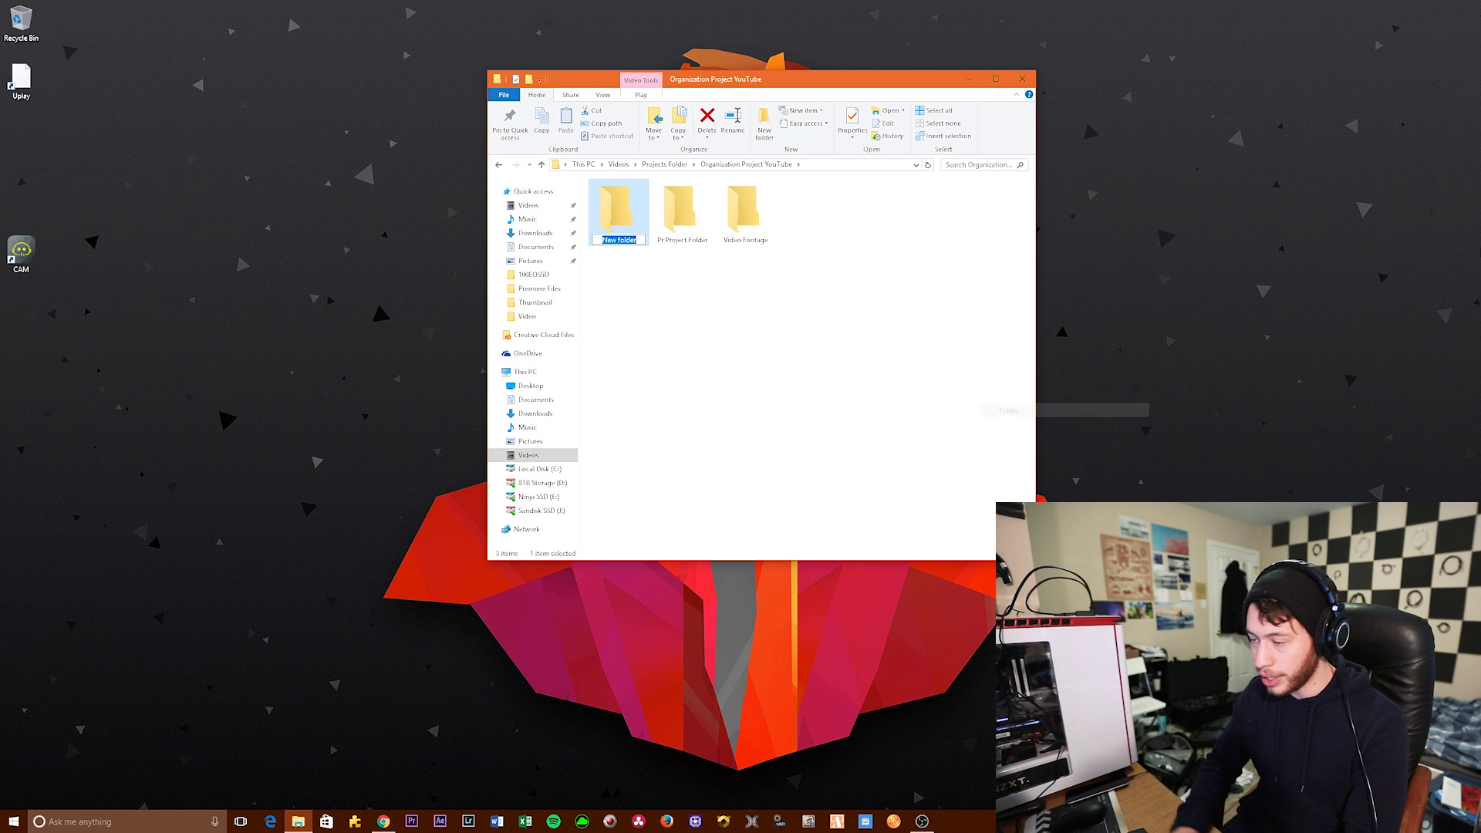
text(Screen Ca)
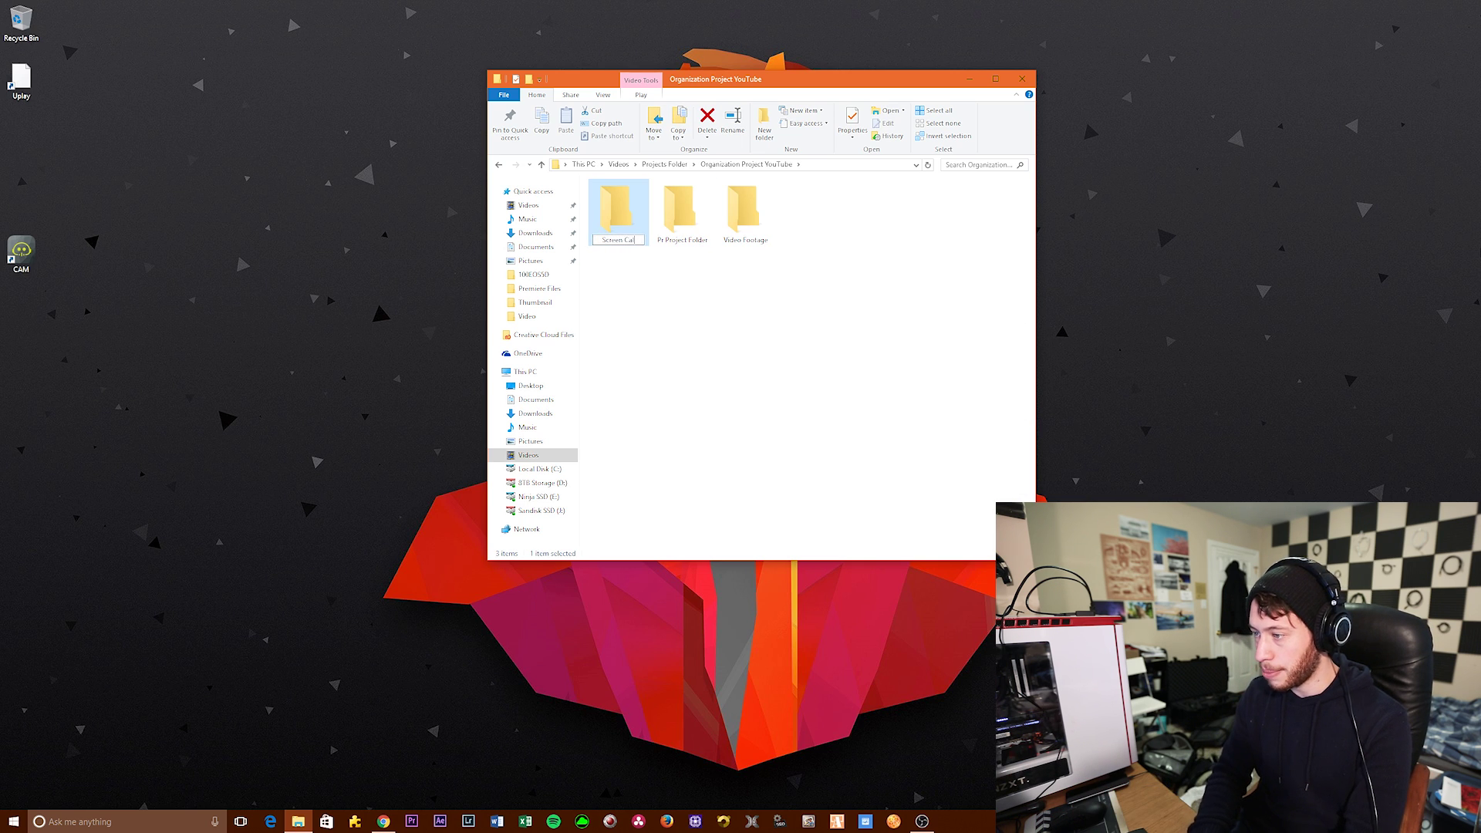
text(pture)
key(Return)
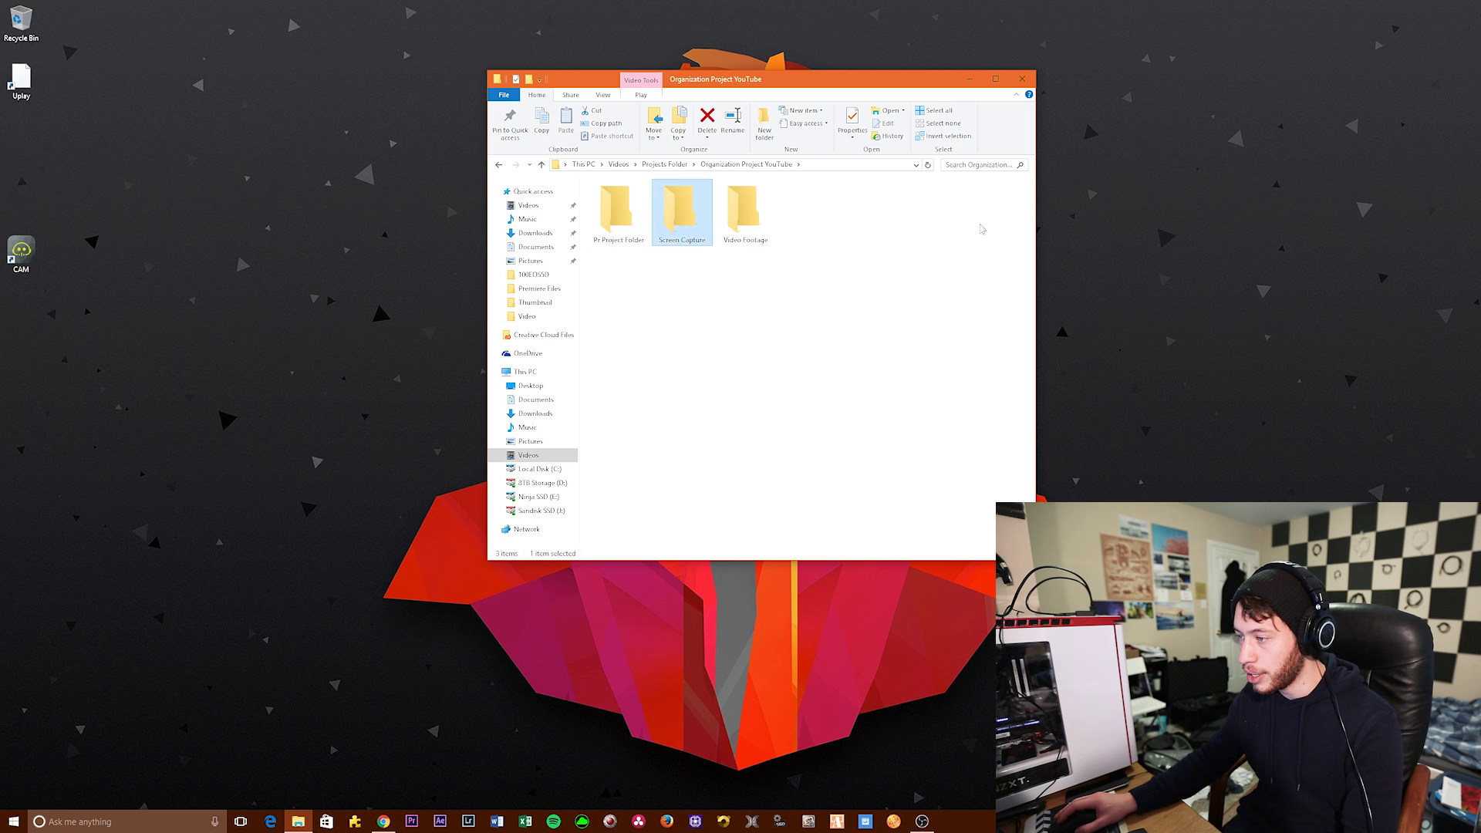
click(864, 242)
Add subfolders named 'Audio' and 'Stills'
right_click(814, 214)
mouse_move(849, 351)
click(984, 352)
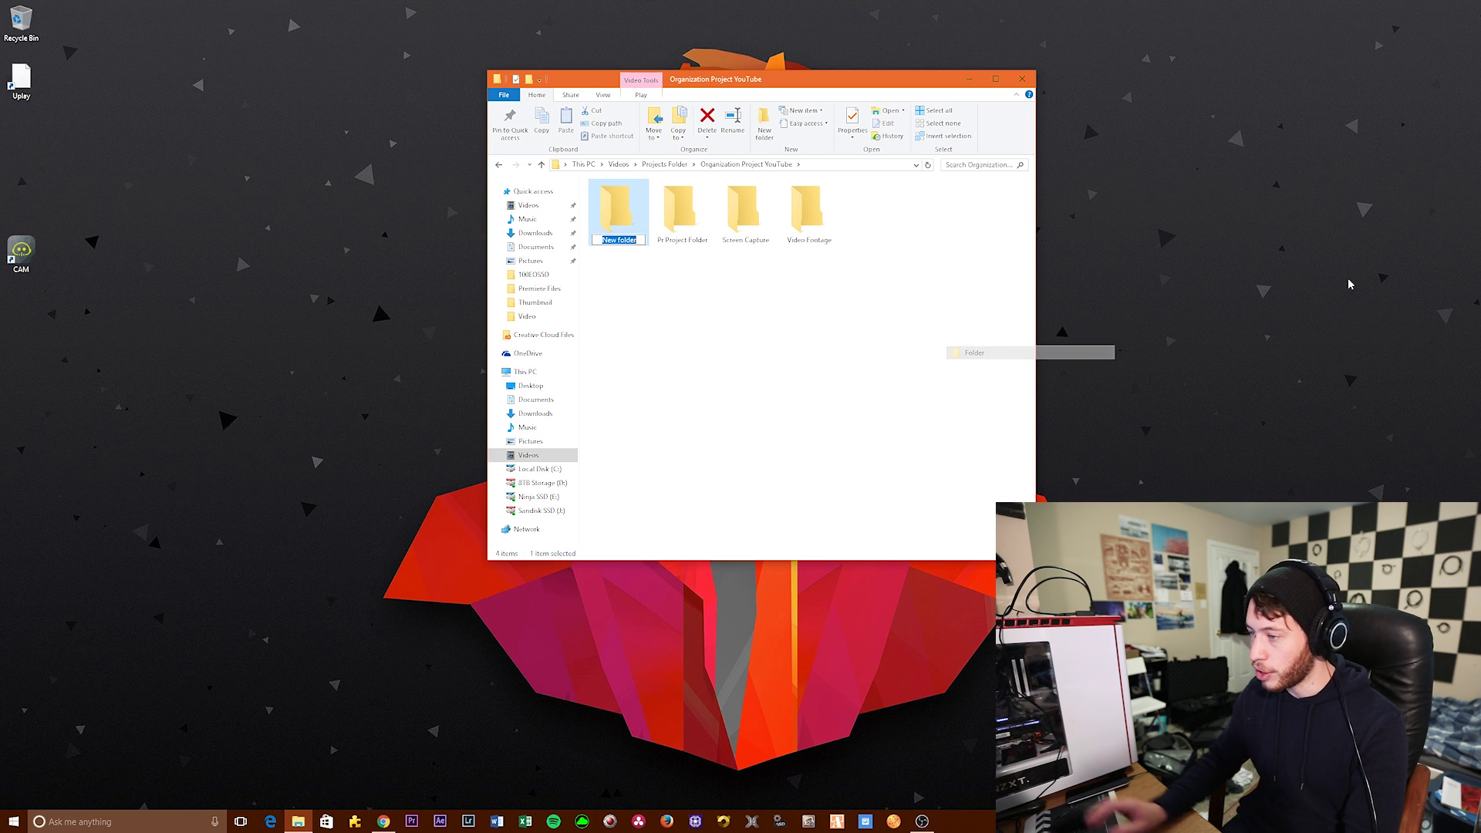
text(Audio)
key(Return)
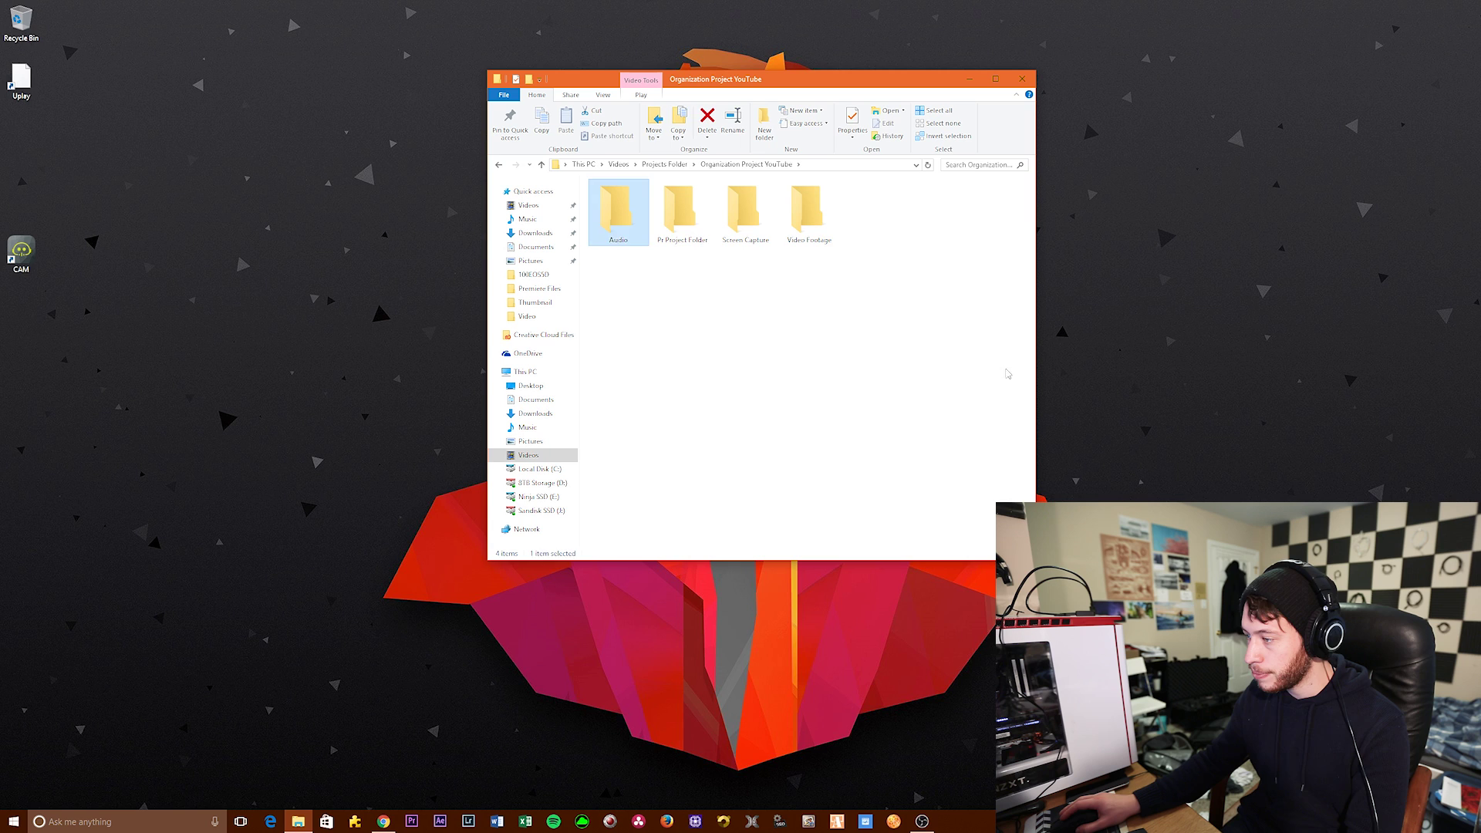
right_click(837, 377)
mouse_move(888, 522)
click(992, 515)
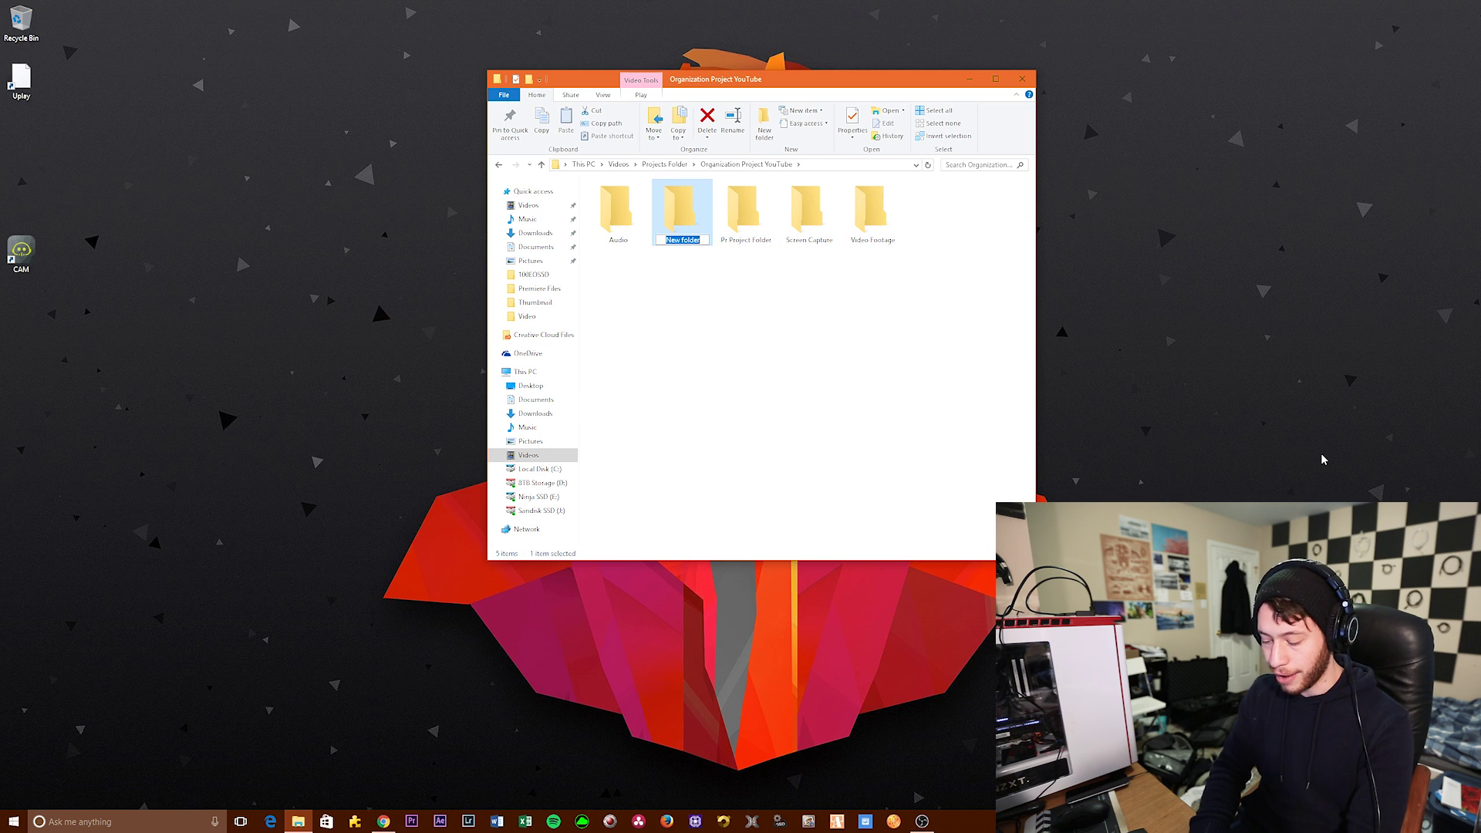
text(Stills)
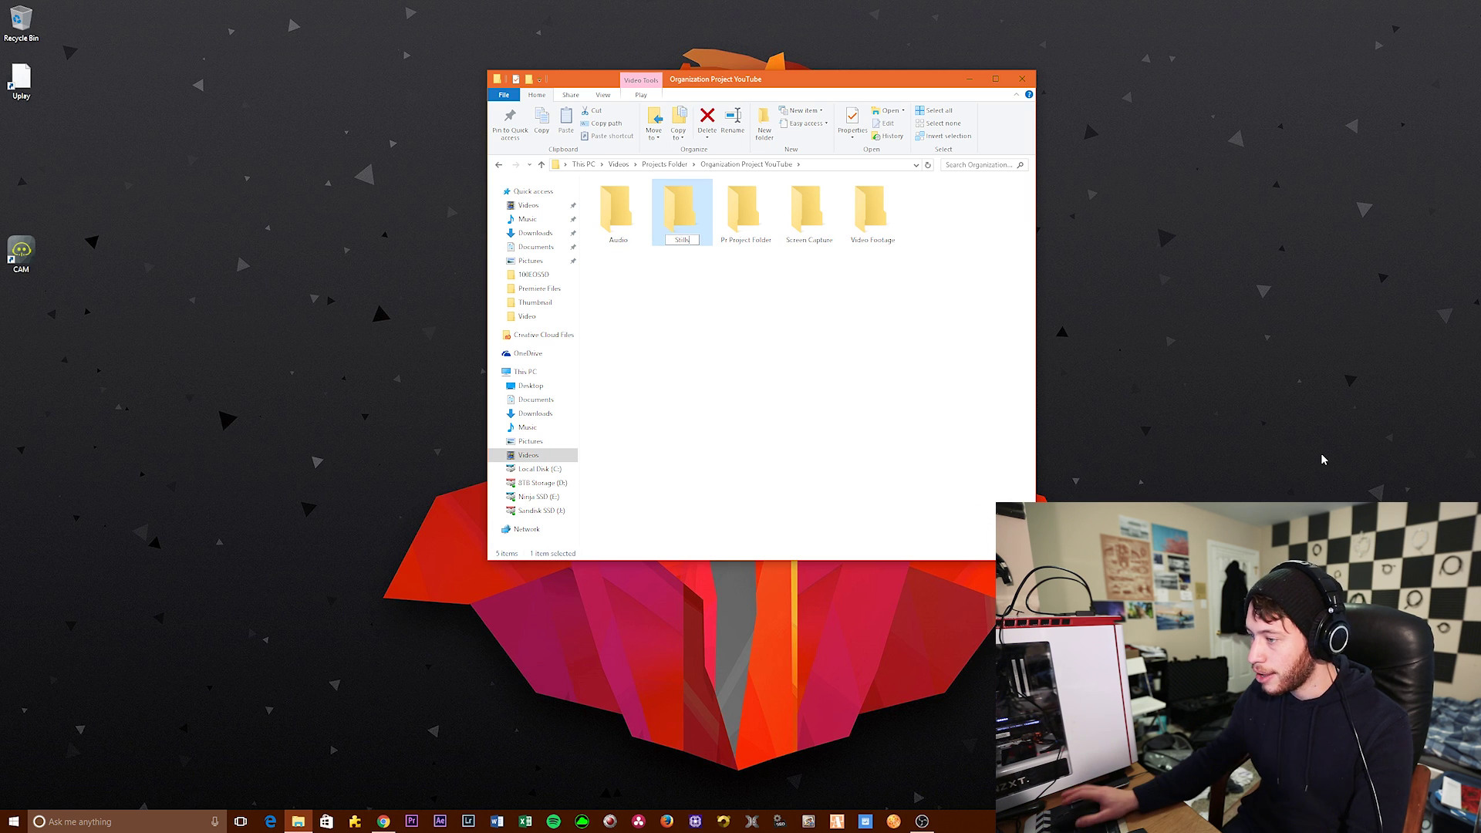
key(Return)
Add one more subfolder for After Effects projects, typed as 'Ad Projects'
right_click(714, 320)
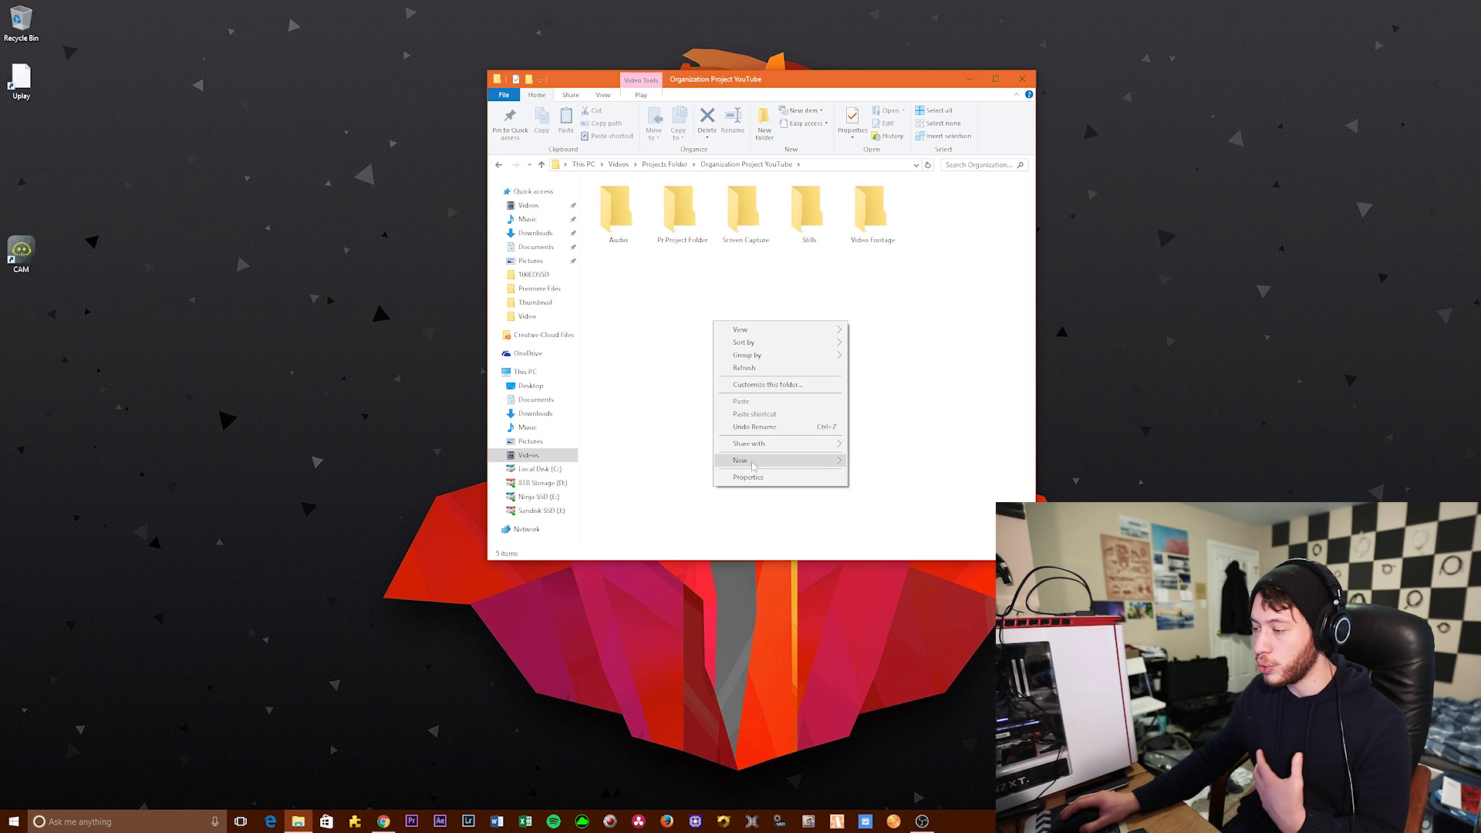
mouse_move(772, 460)
click(880, 462)
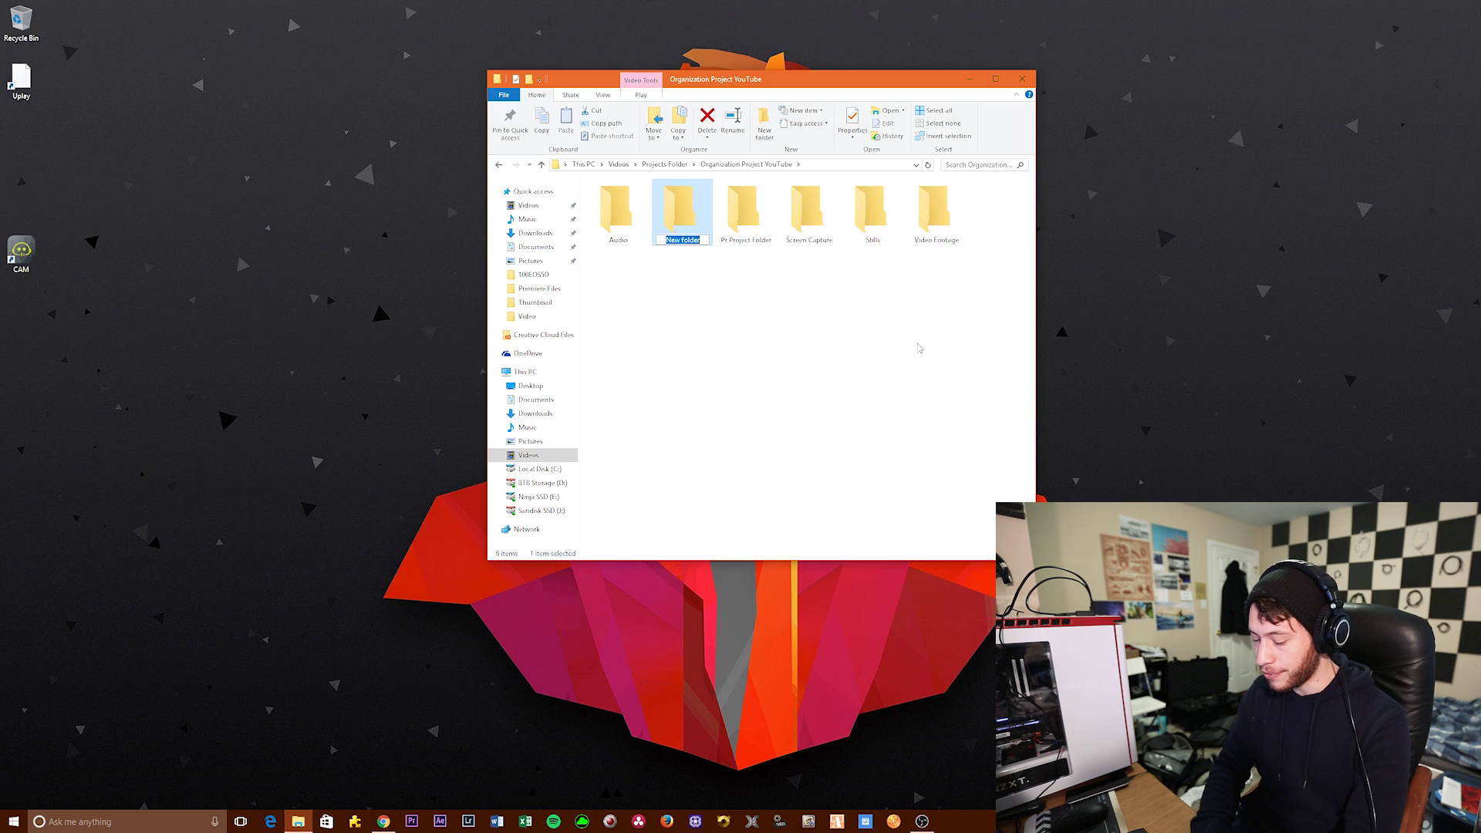
text(Ad)
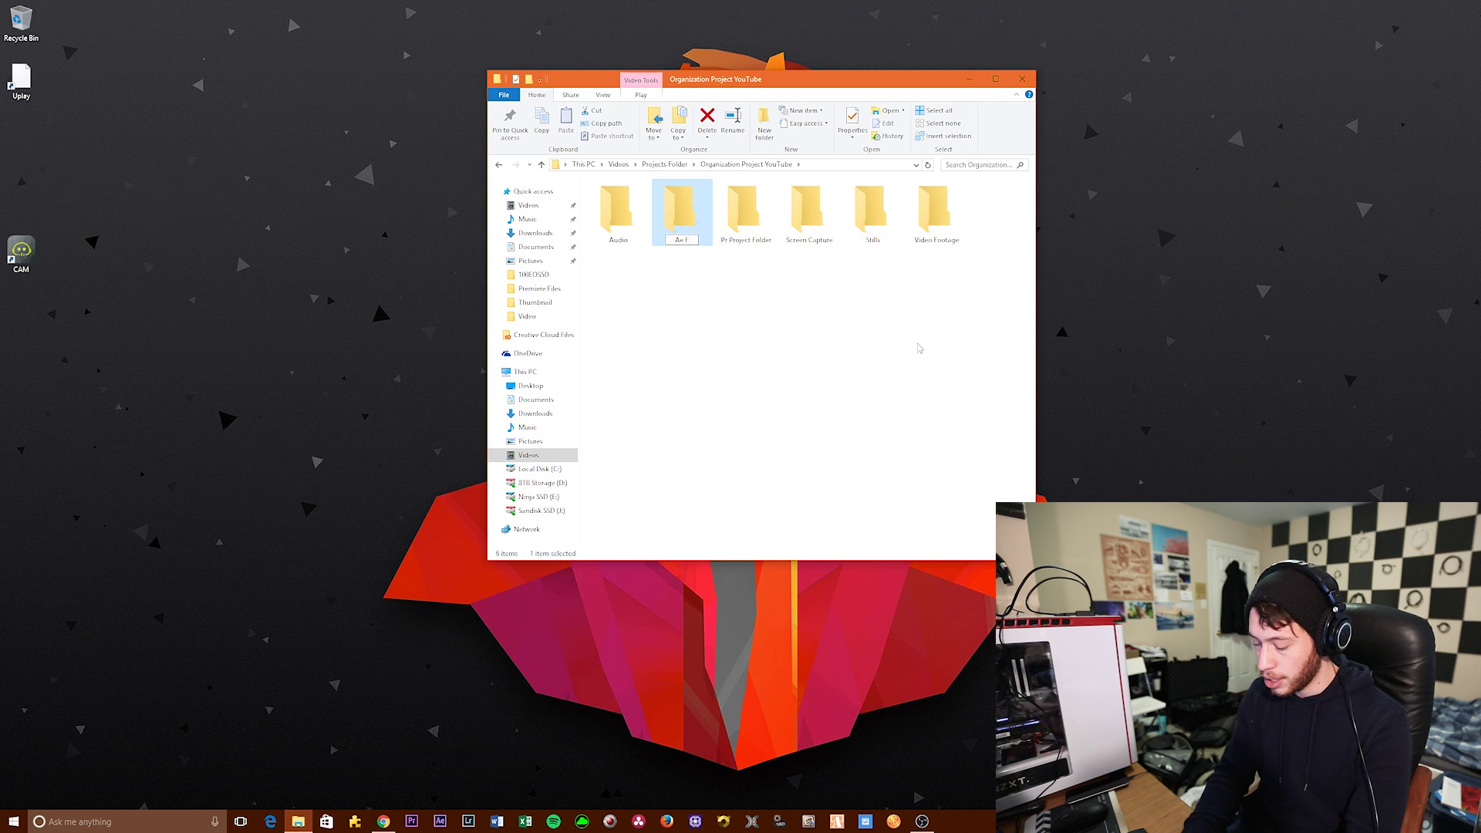
text( Projects)
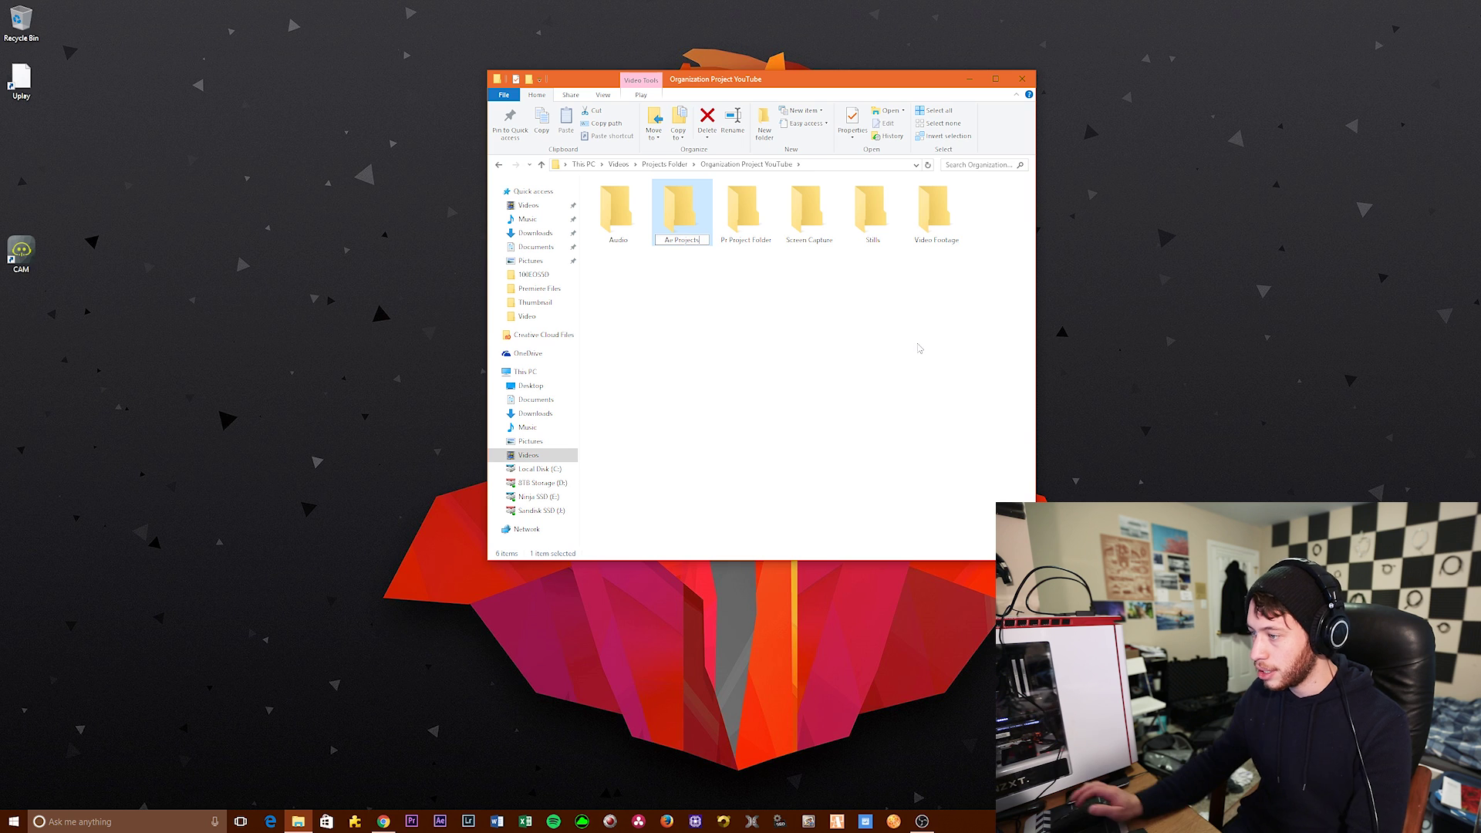
key(Return)
Commit the folder name and clear the selection, leaving six subfolders
click(833, 393)
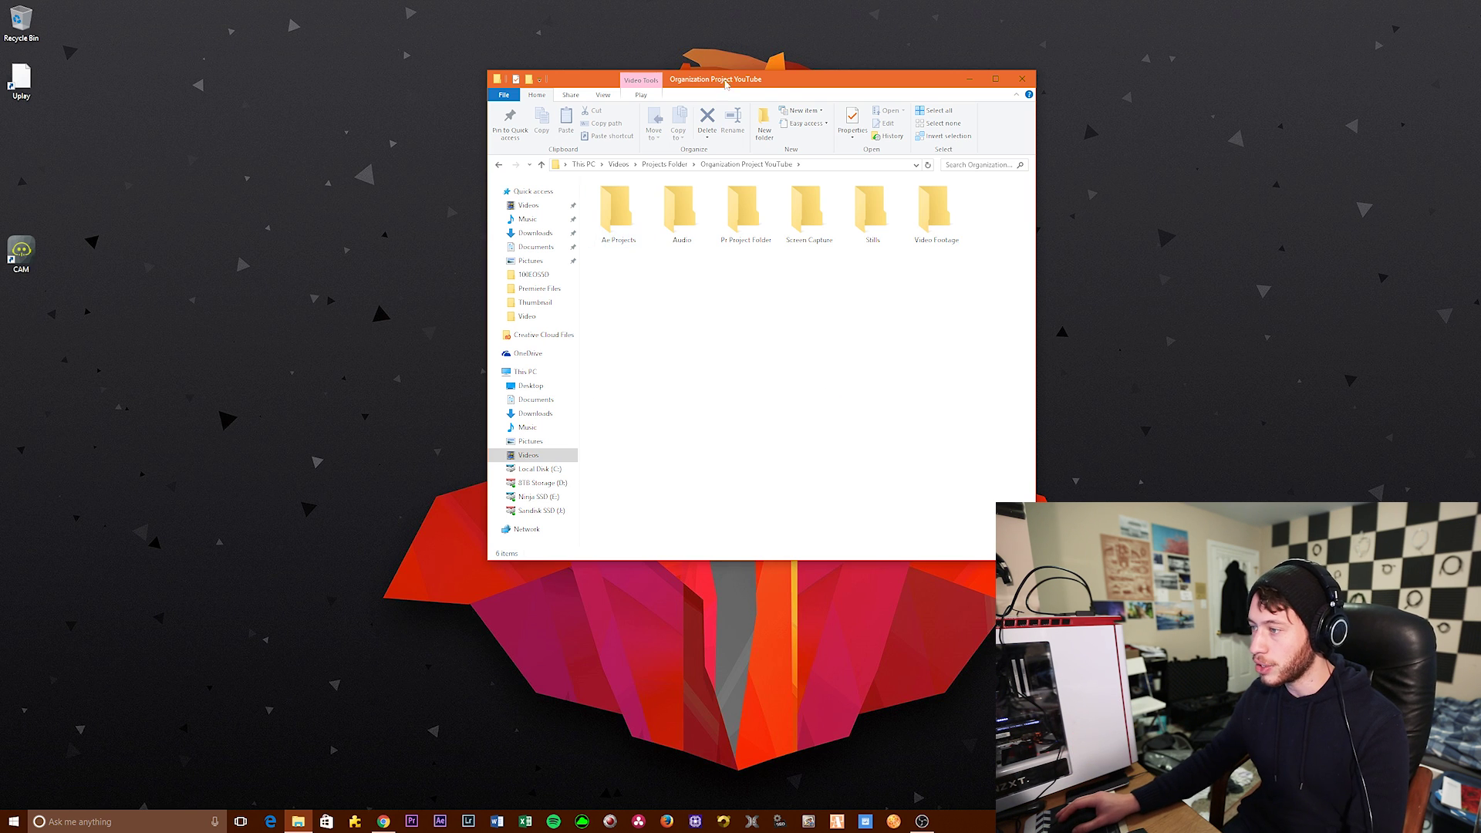
Open a second Explorer window alongside and browse to E:\Film\5 Things Premiere (Part 3)\Footage
drag(780, 88, 545, 79)
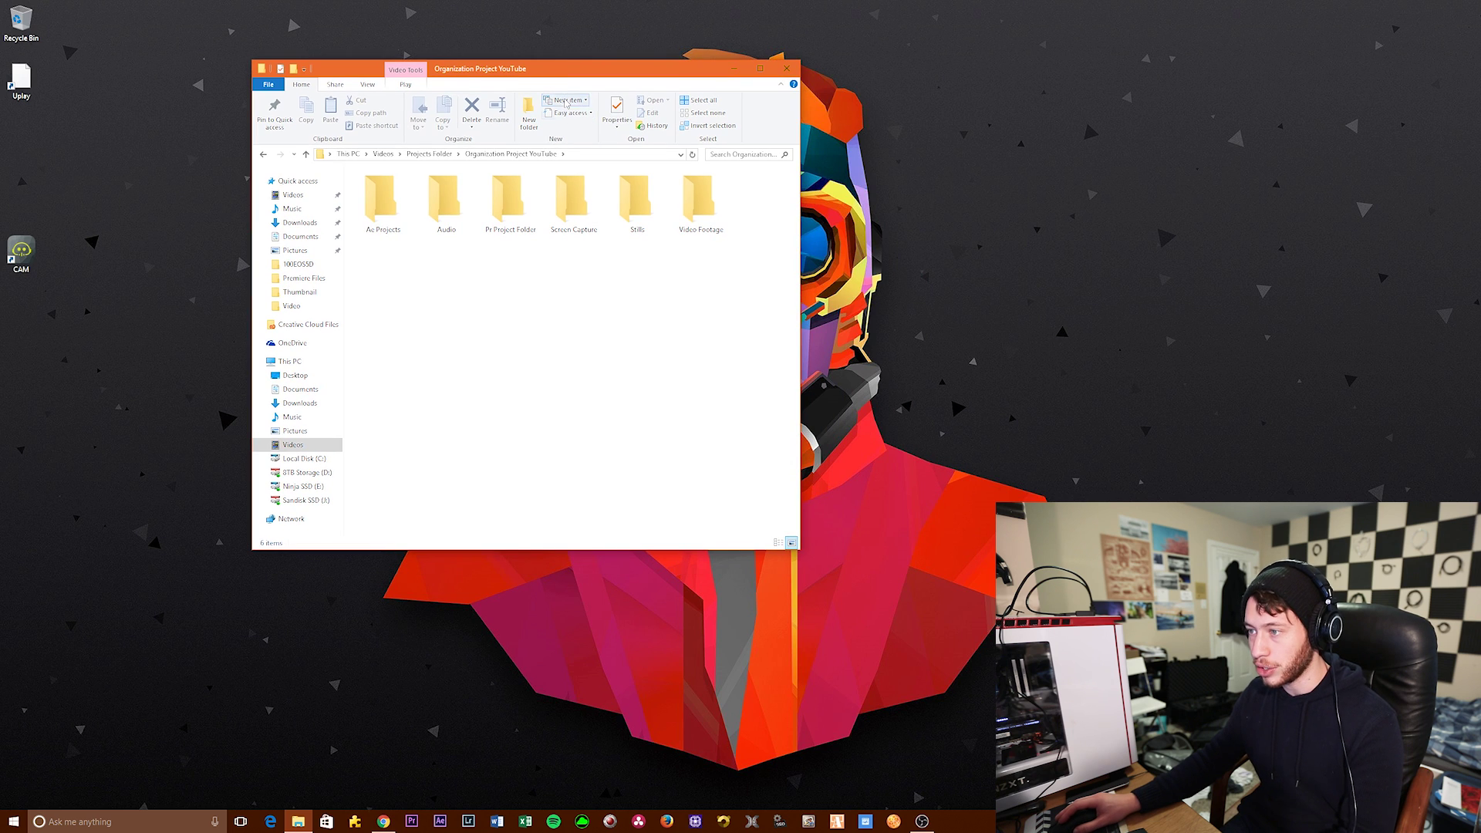
key(ctrl+n)
drag(594, 88, 1150, 77)
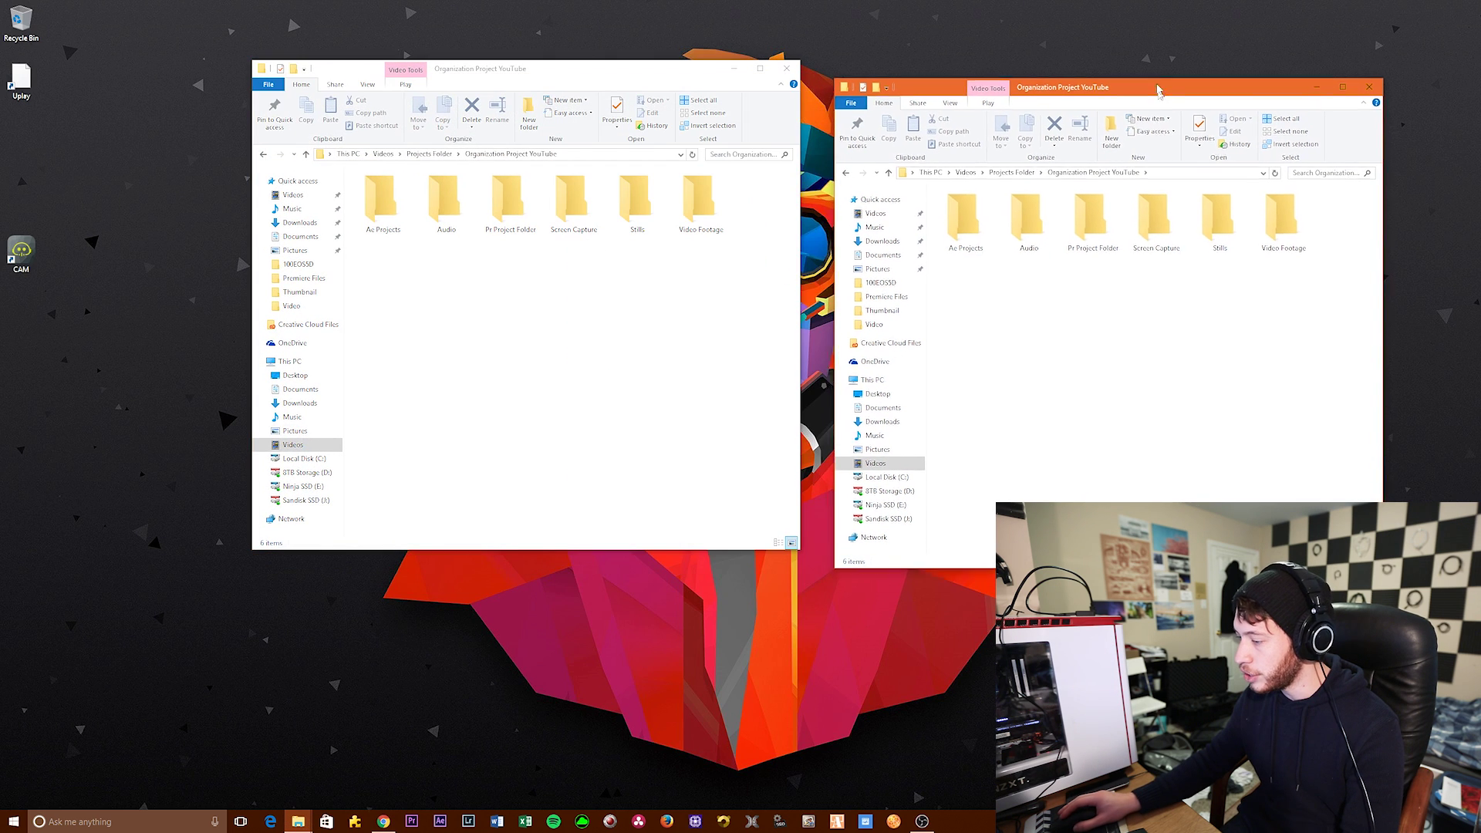
click(879, 492)
double_click(1091, 207)
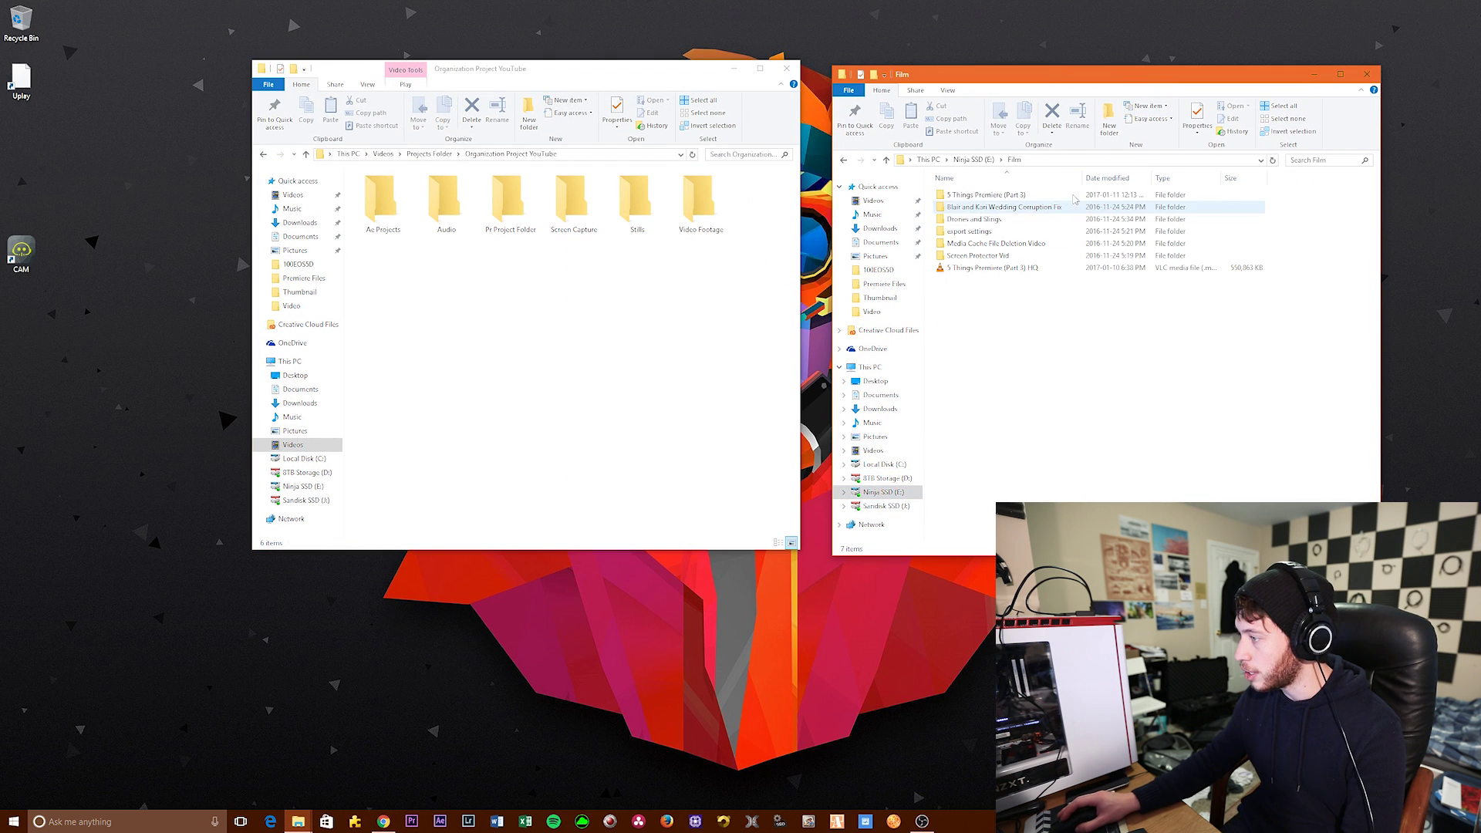
click(1027, 196)
double_click(1028, 196)
double_click(972, 207)
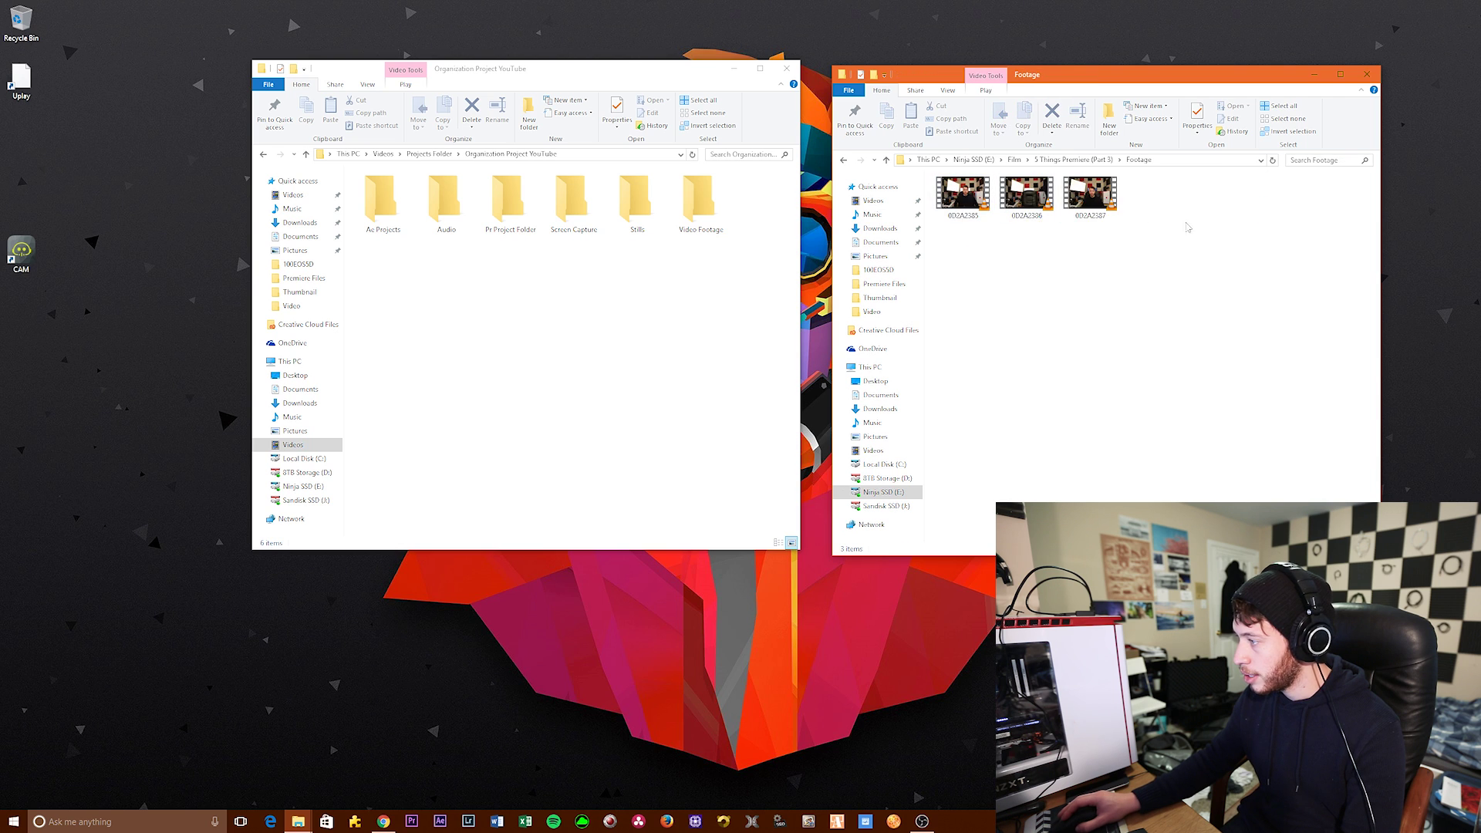
Move all three clips into Video Footage, close that window, and launch Premiere Pro
key(ctrl+a)
drag(957, 205, 710, 210)
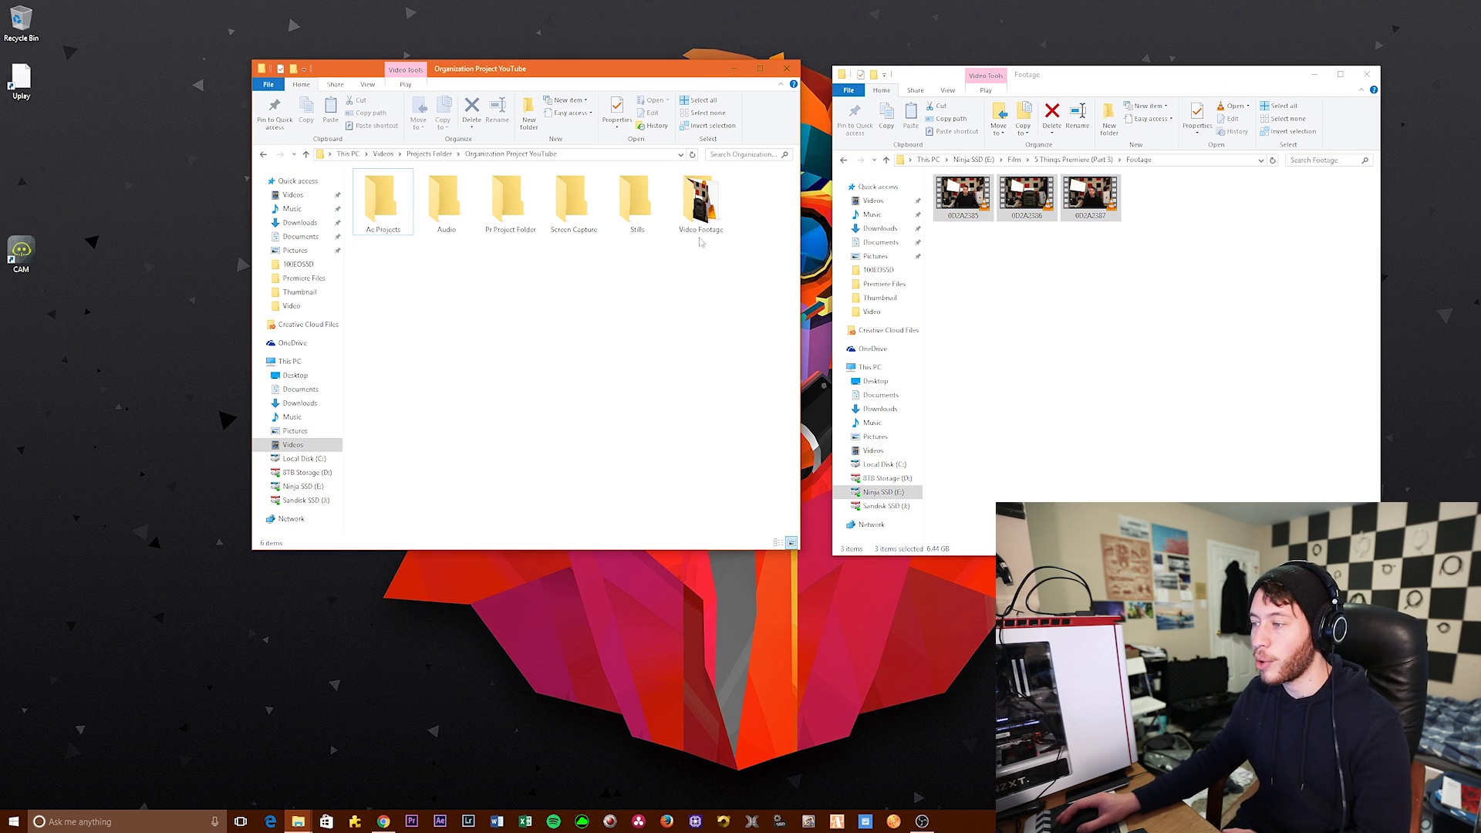
mouse_move(706, 212)
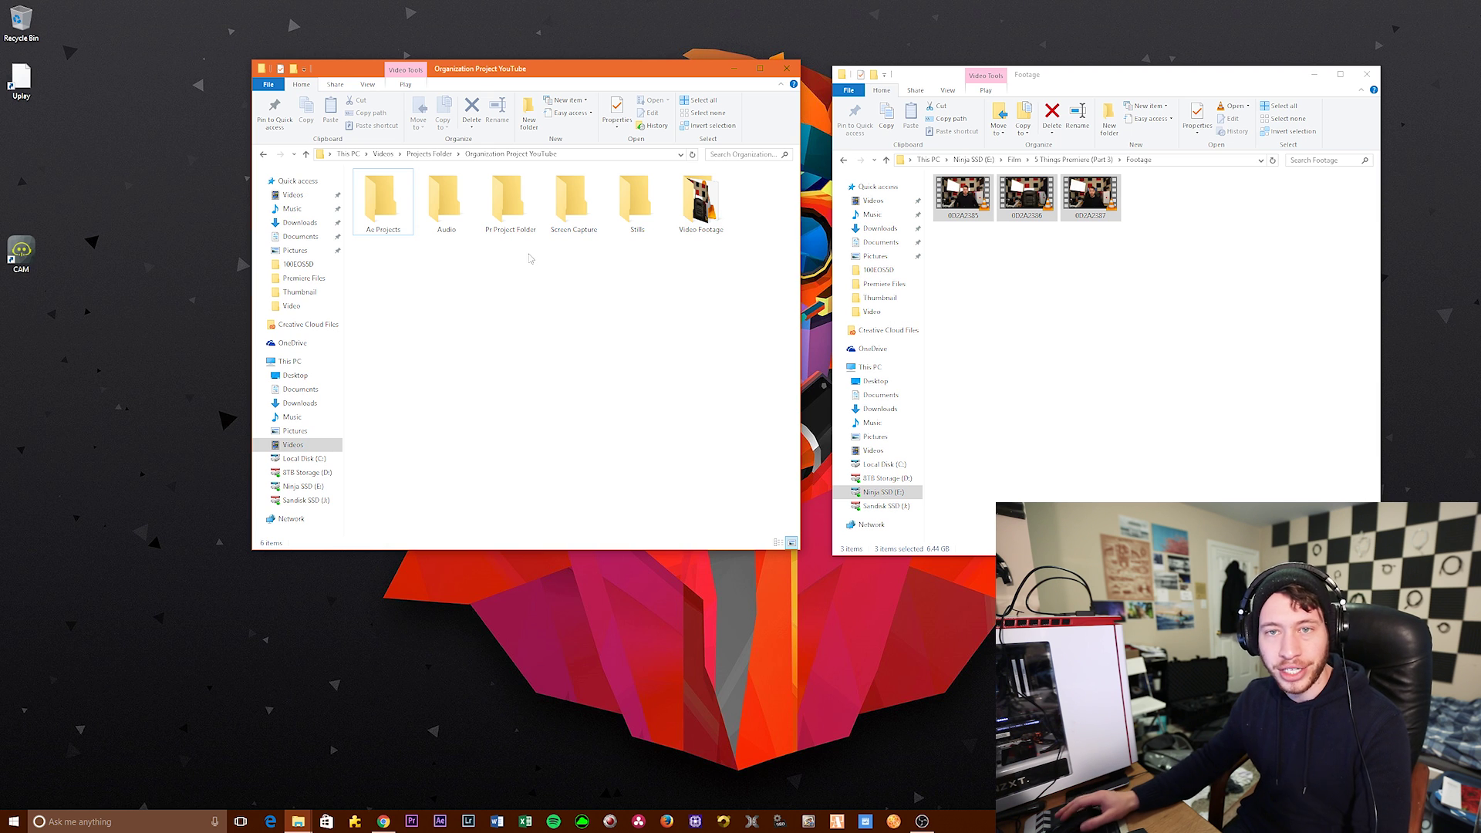
click(1367, 75)
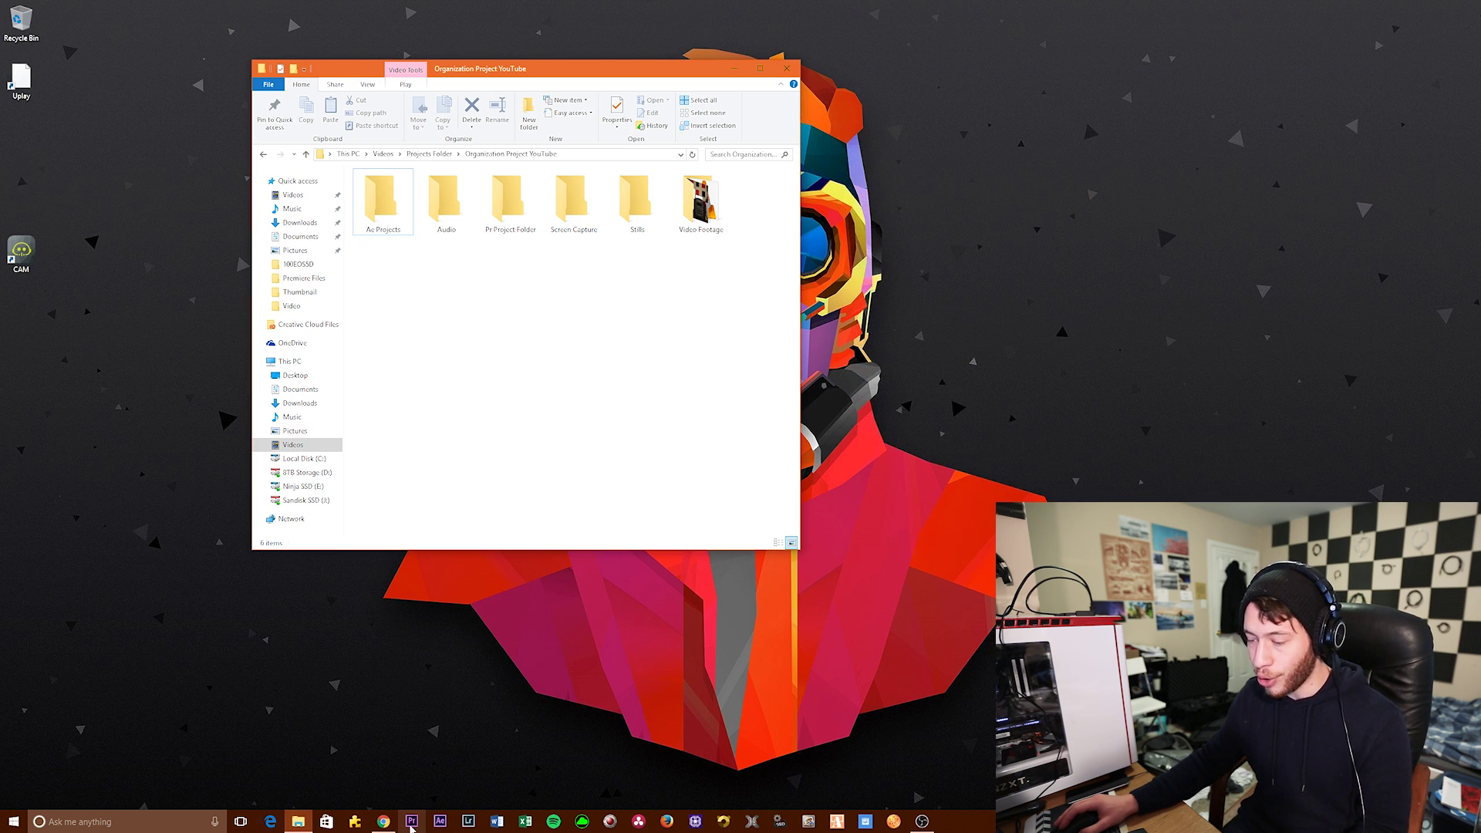
click(411, 822)
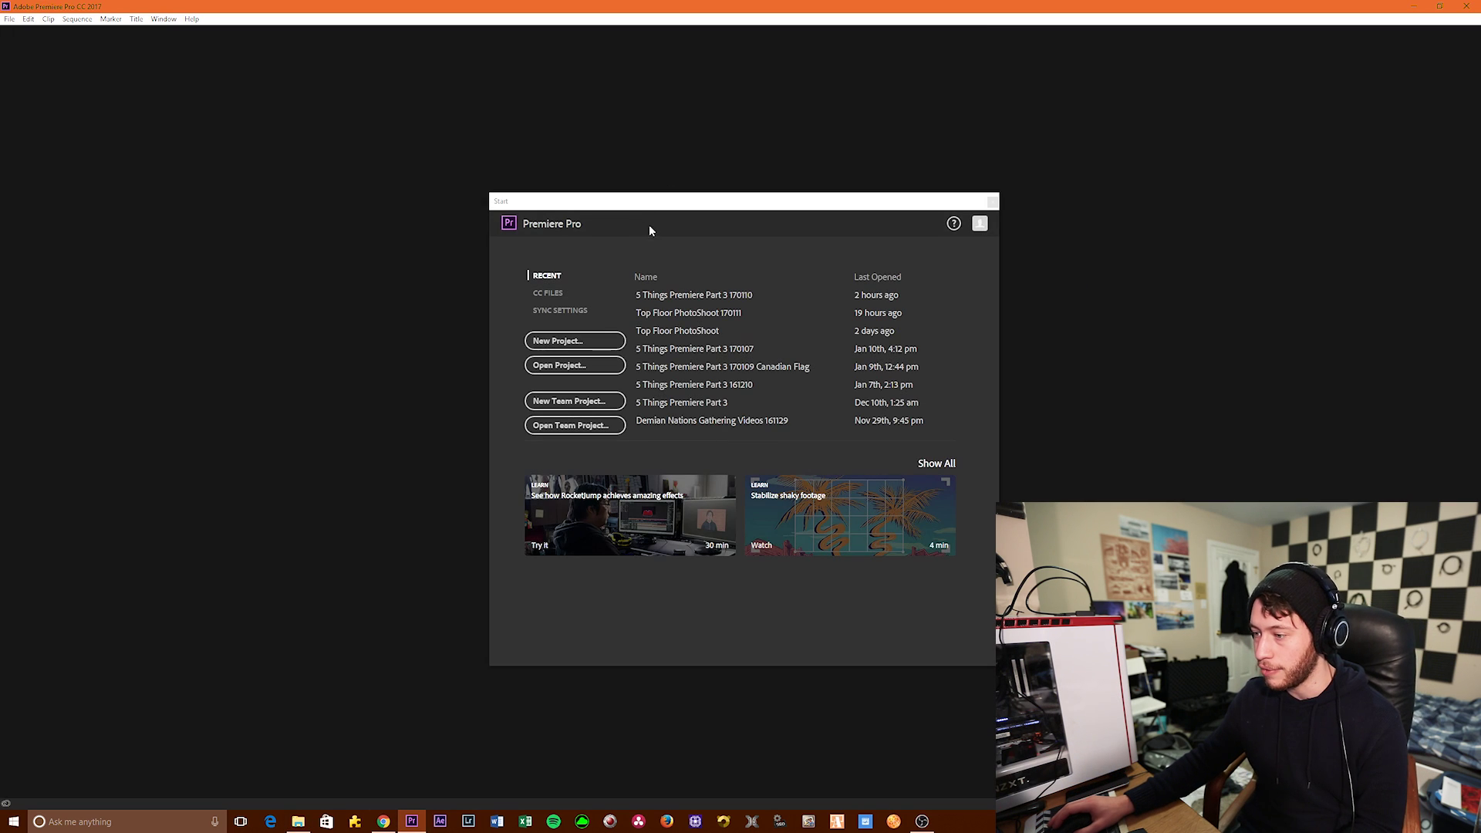
Start a new project 'Organization Video YouTube' located in Organization Project YouTube > Pr Project Folder
click(577, 344)
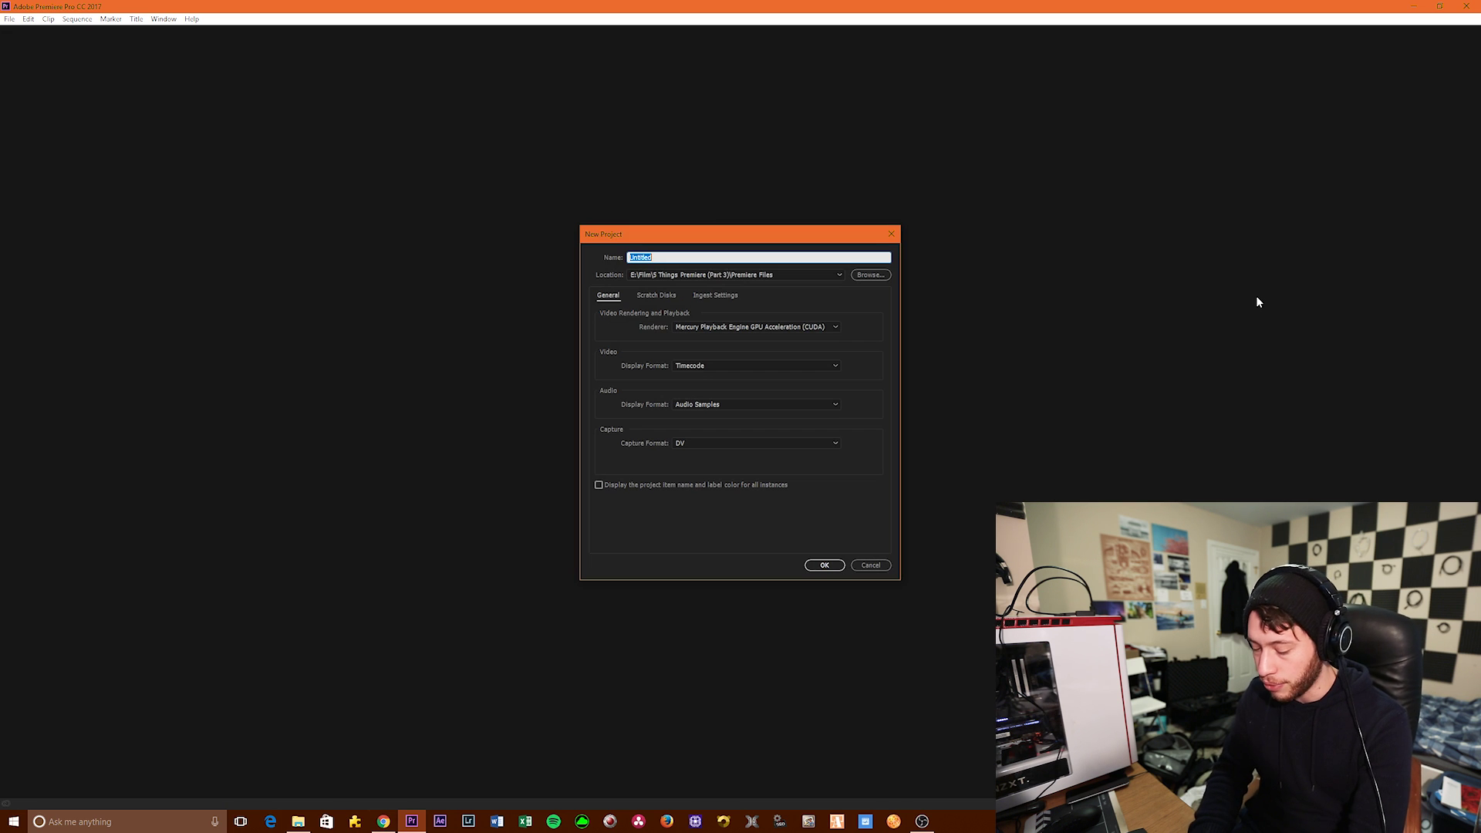
text(Organization Video You)
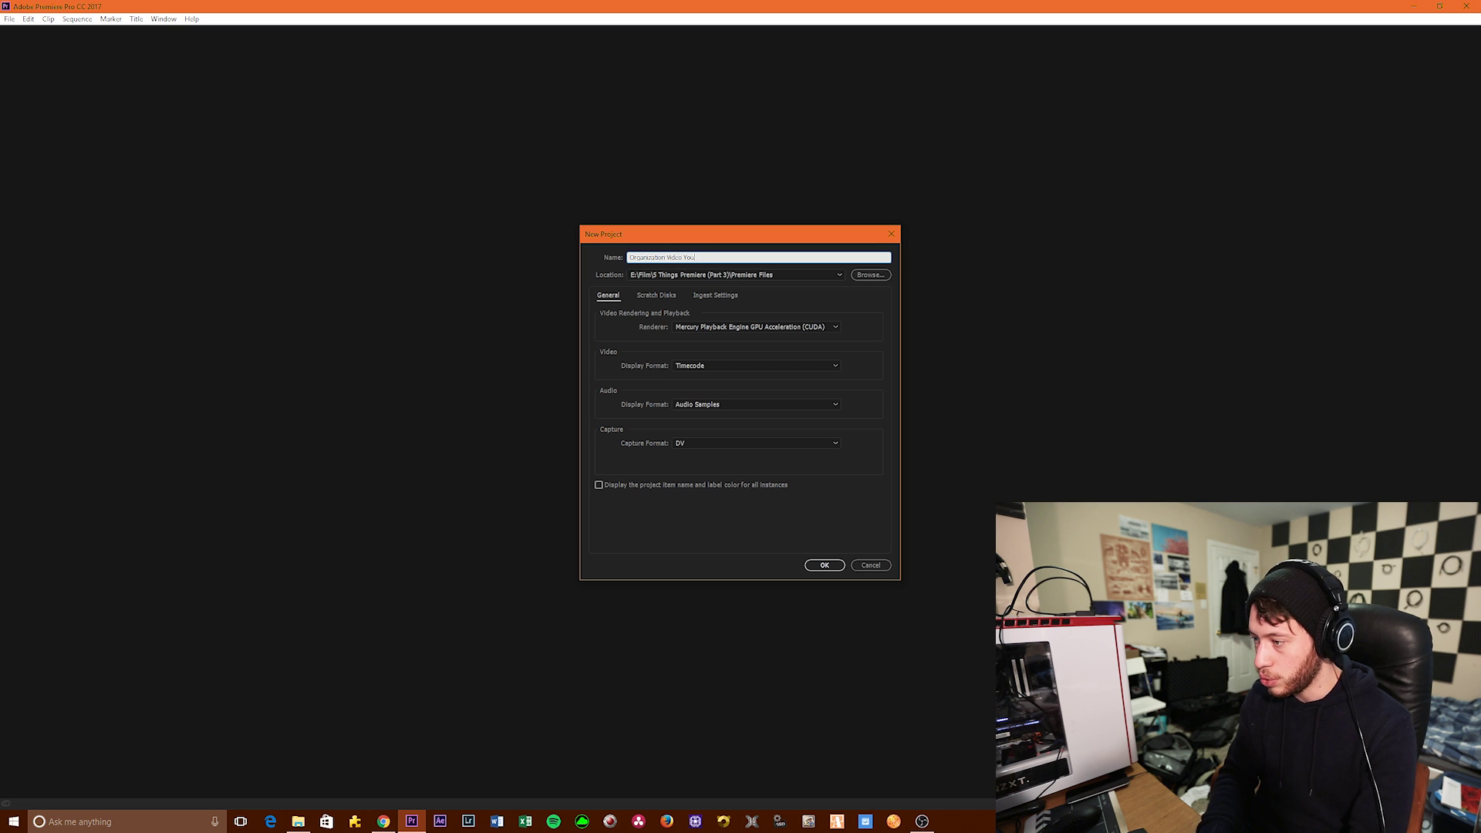
text(Tube)
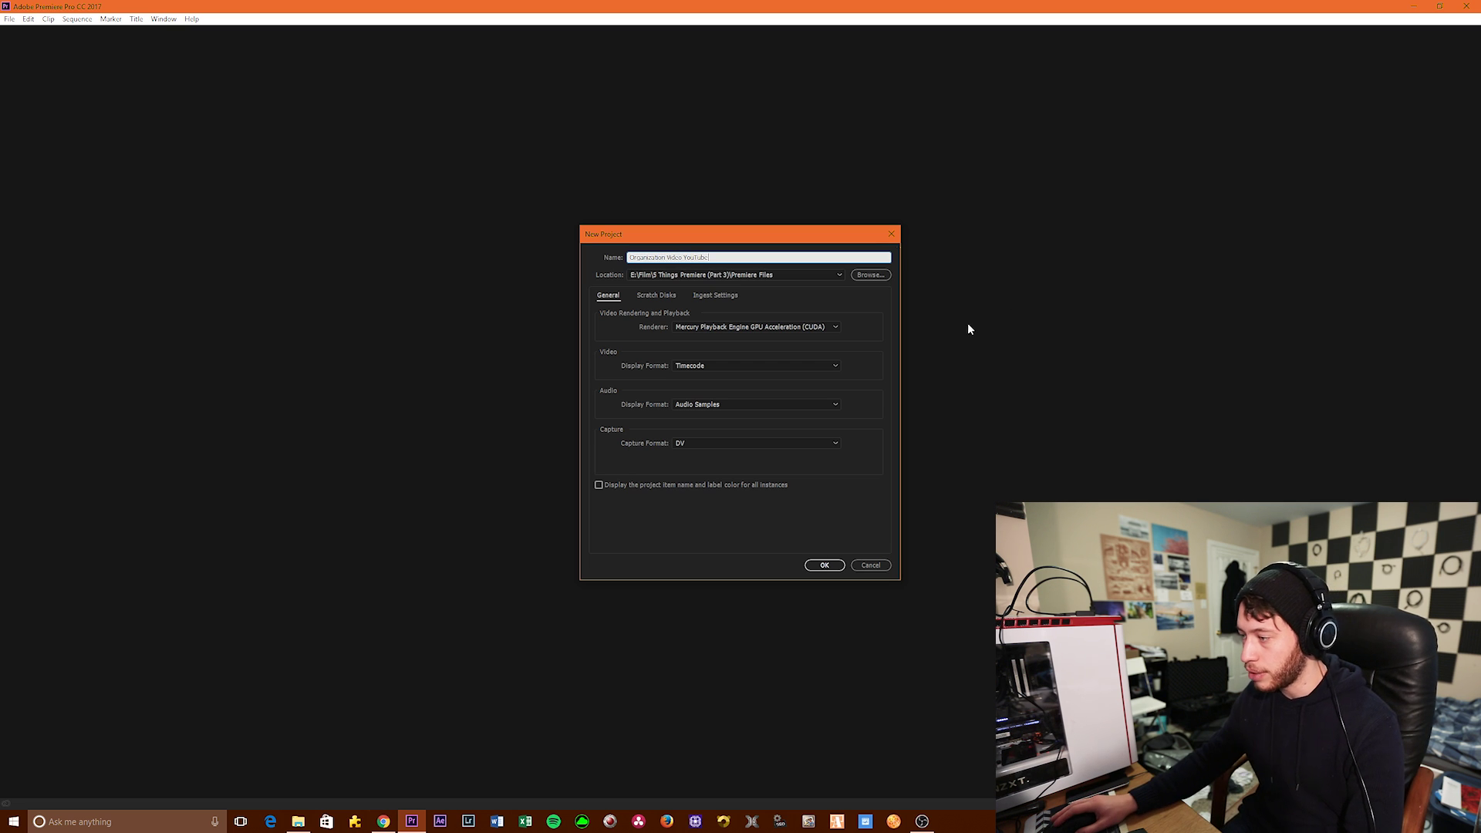
click(870, 275)
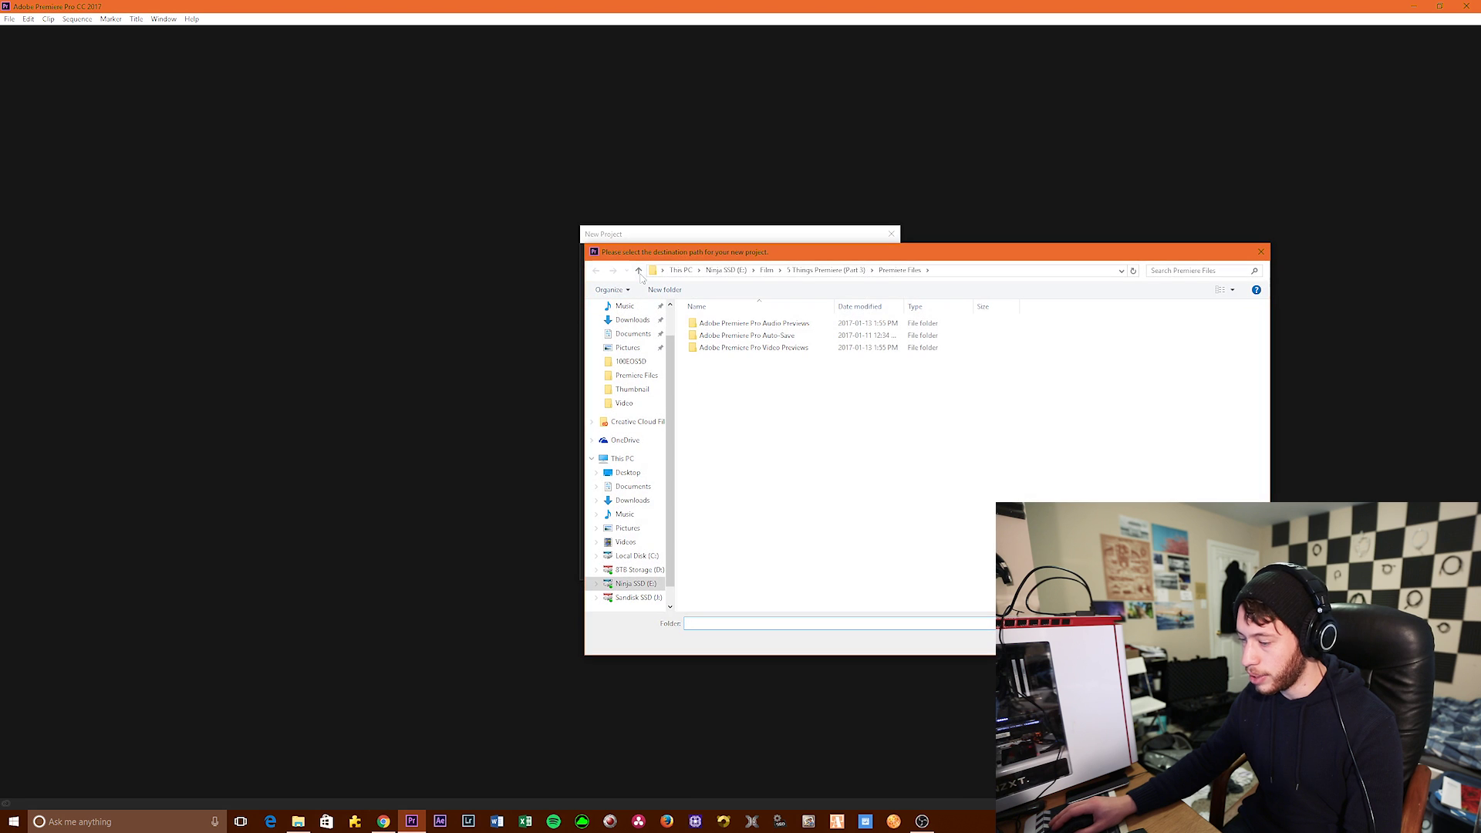
click(626, 541)
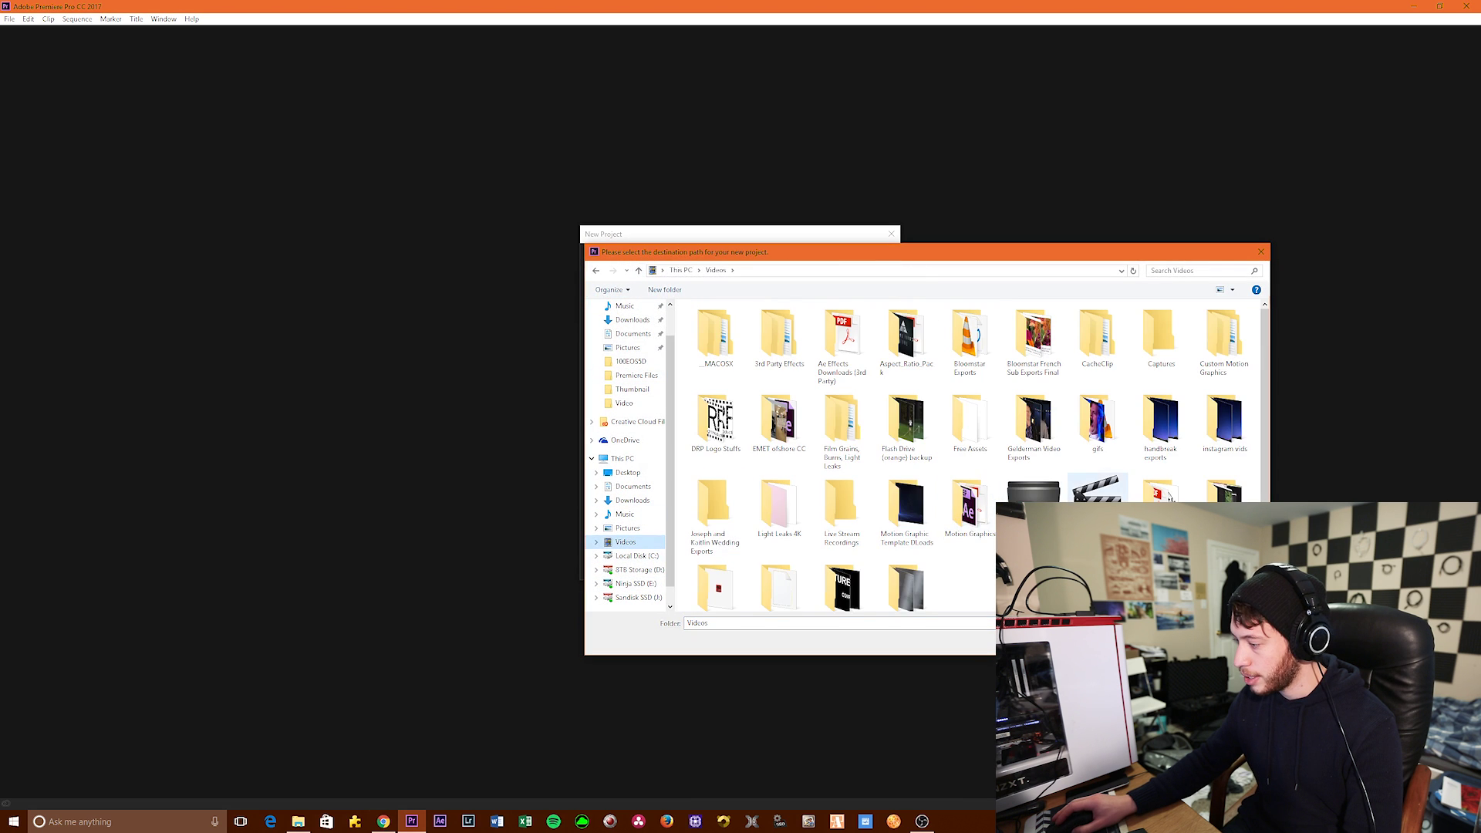
double_click(1161, 492)
double_click(1169, 412)
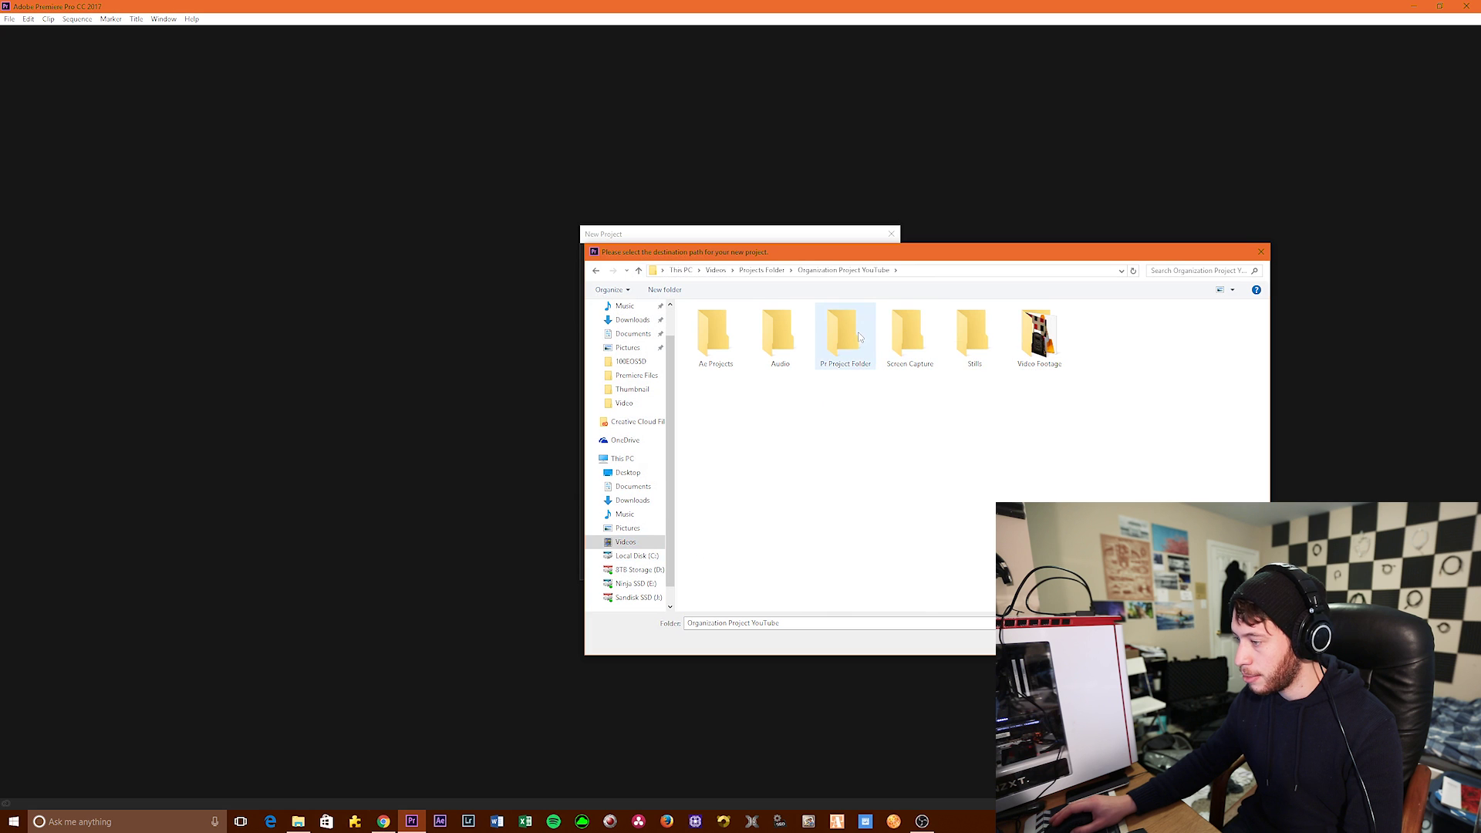
double_click(852, 337)
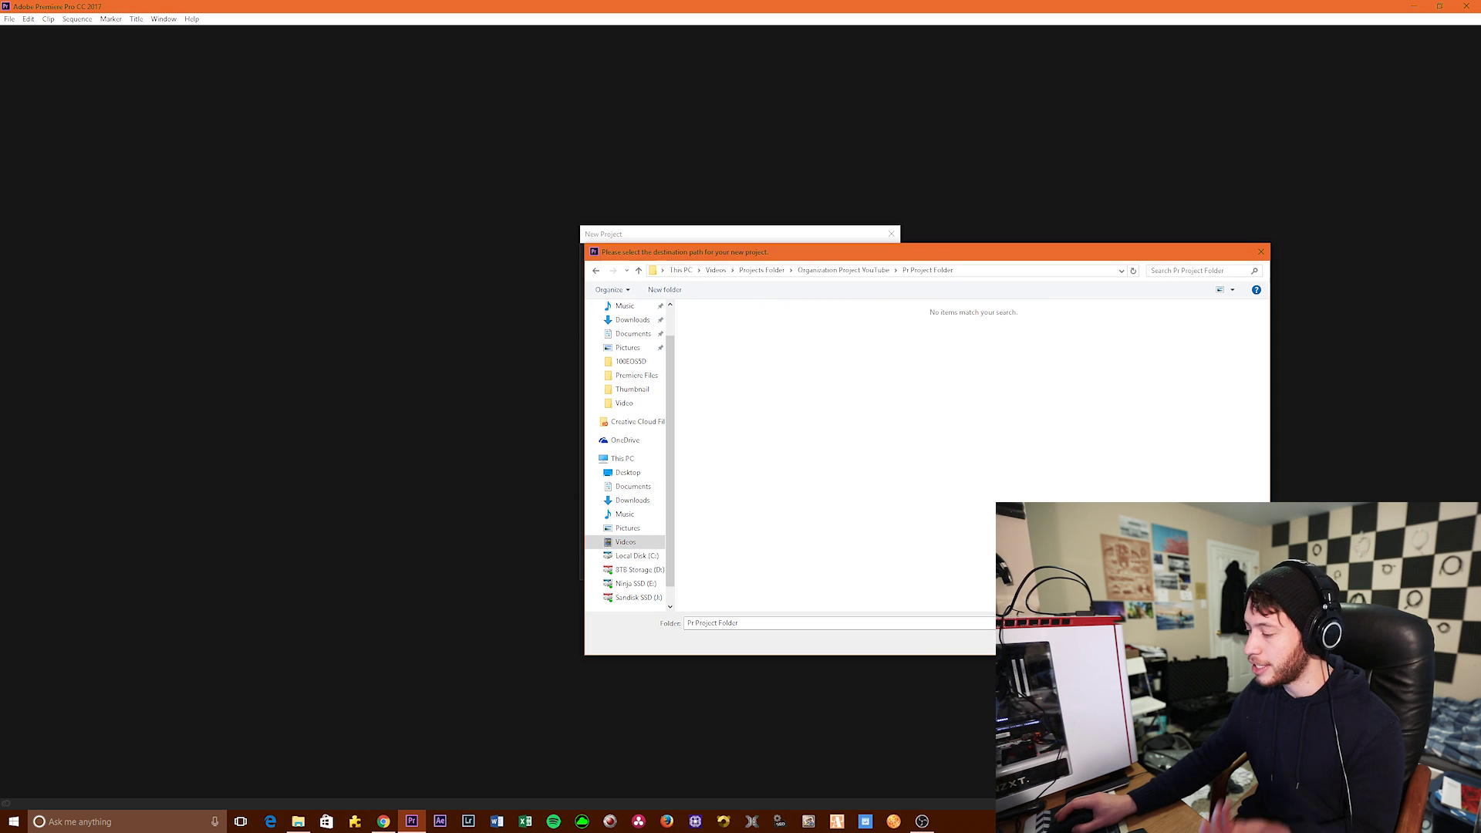
click(1142, 640)
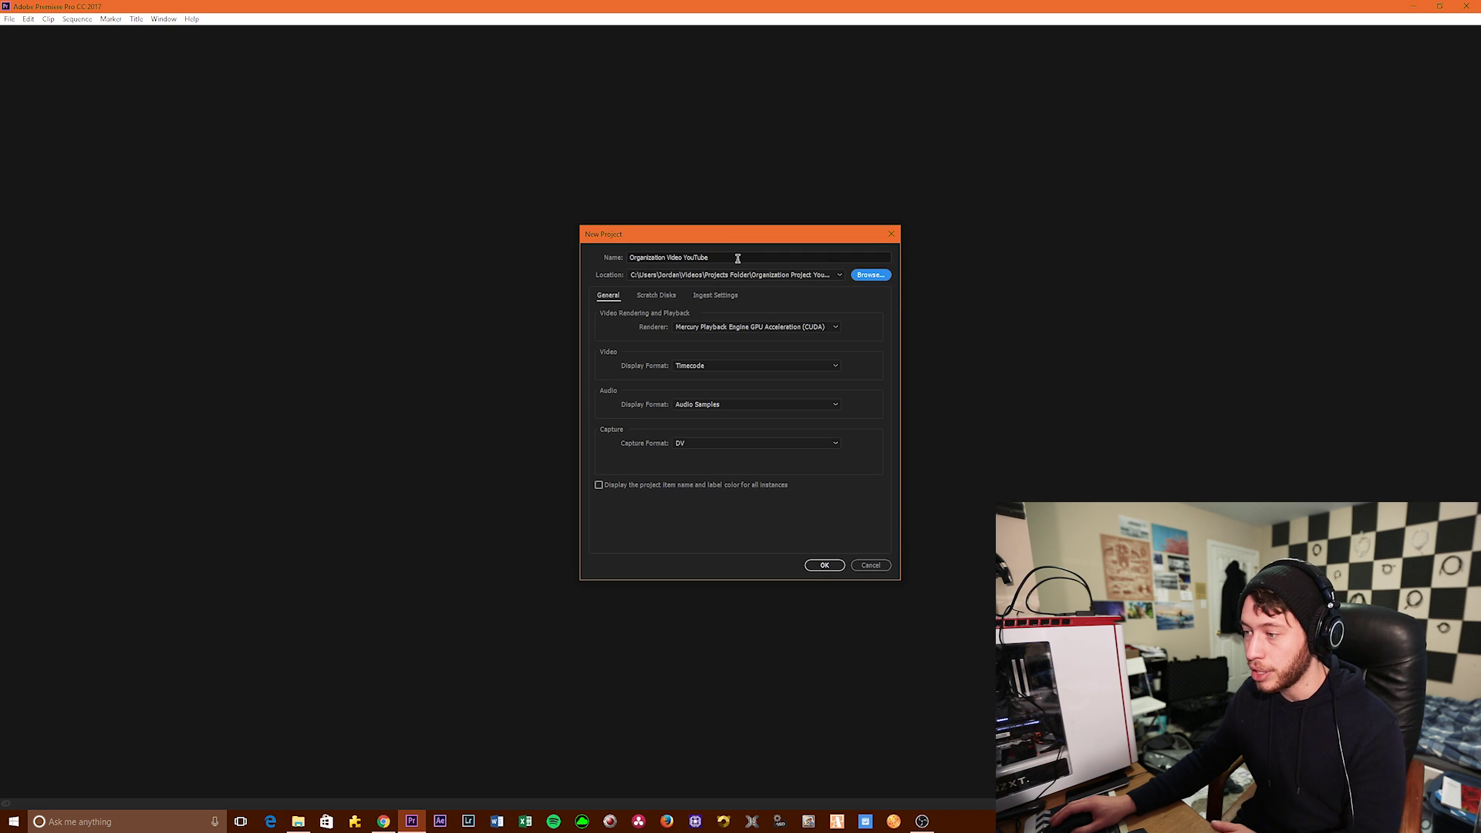
Append the date 170113 to the project name and create the project
click(726, 257)
key(ctrl+shift+Left)
key(ctrl+shift+Left)
key(ctrl+shift+Left)
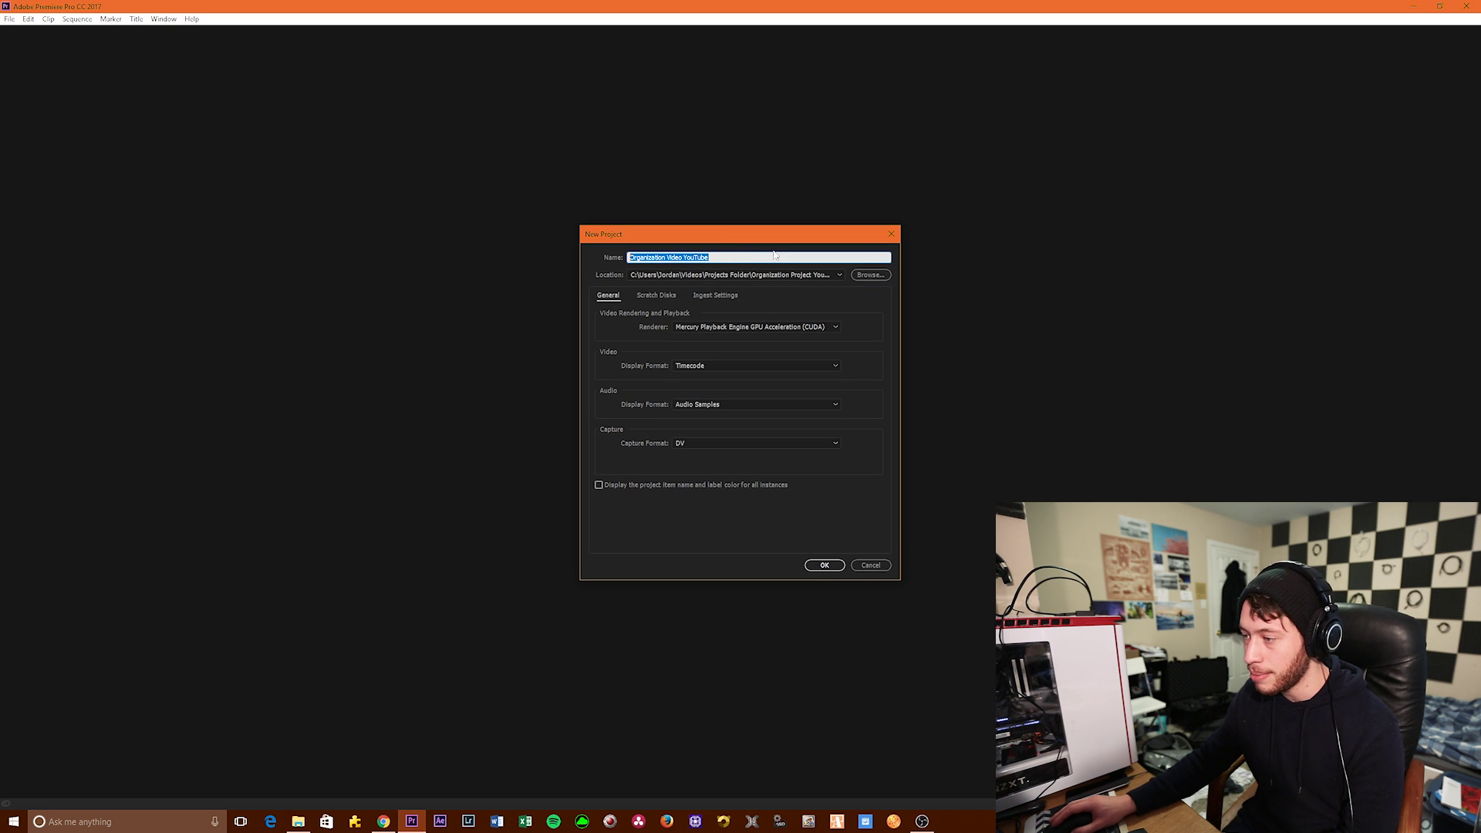
click(760, 258)
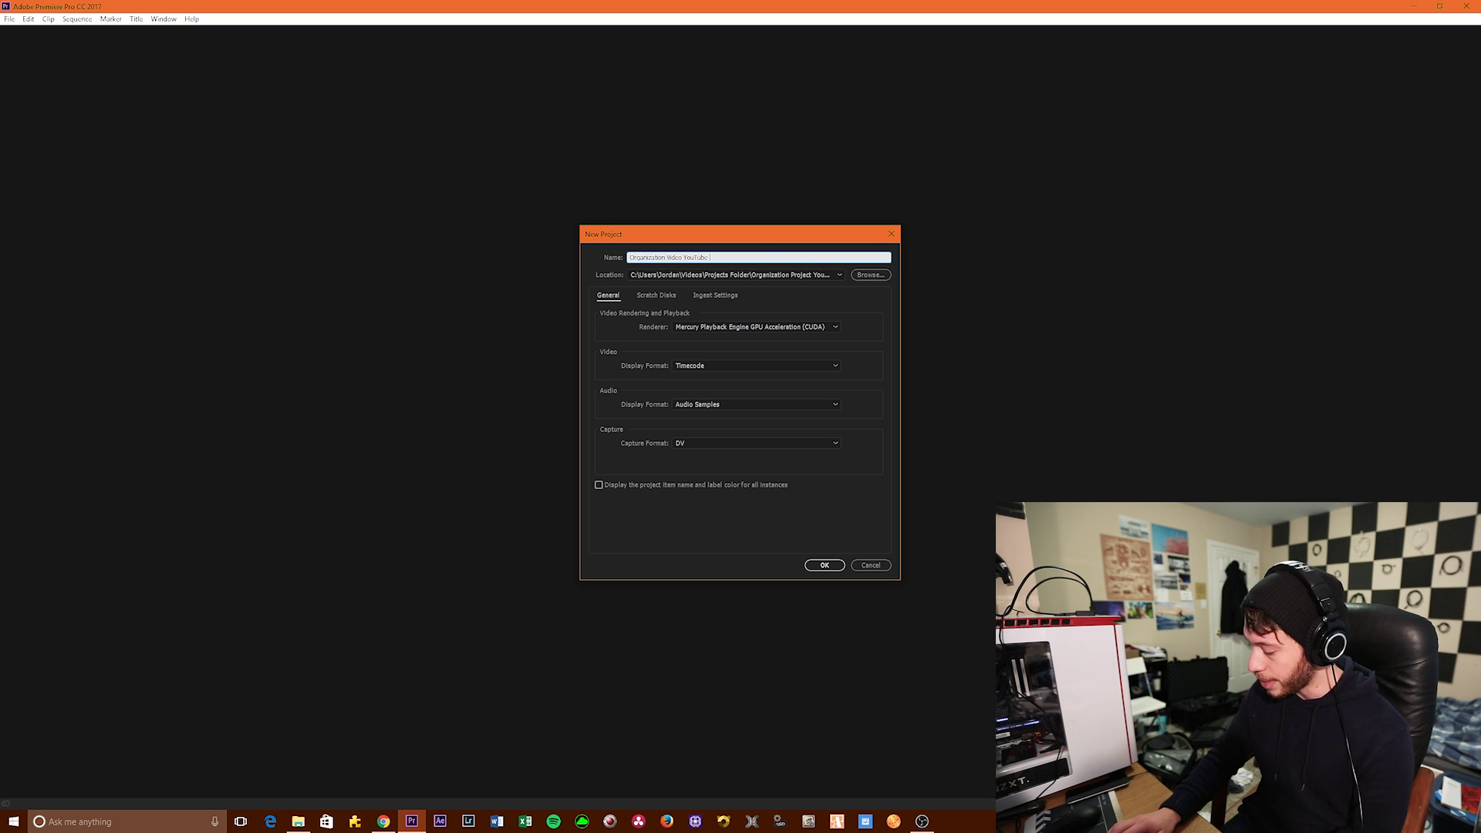
text(170113)
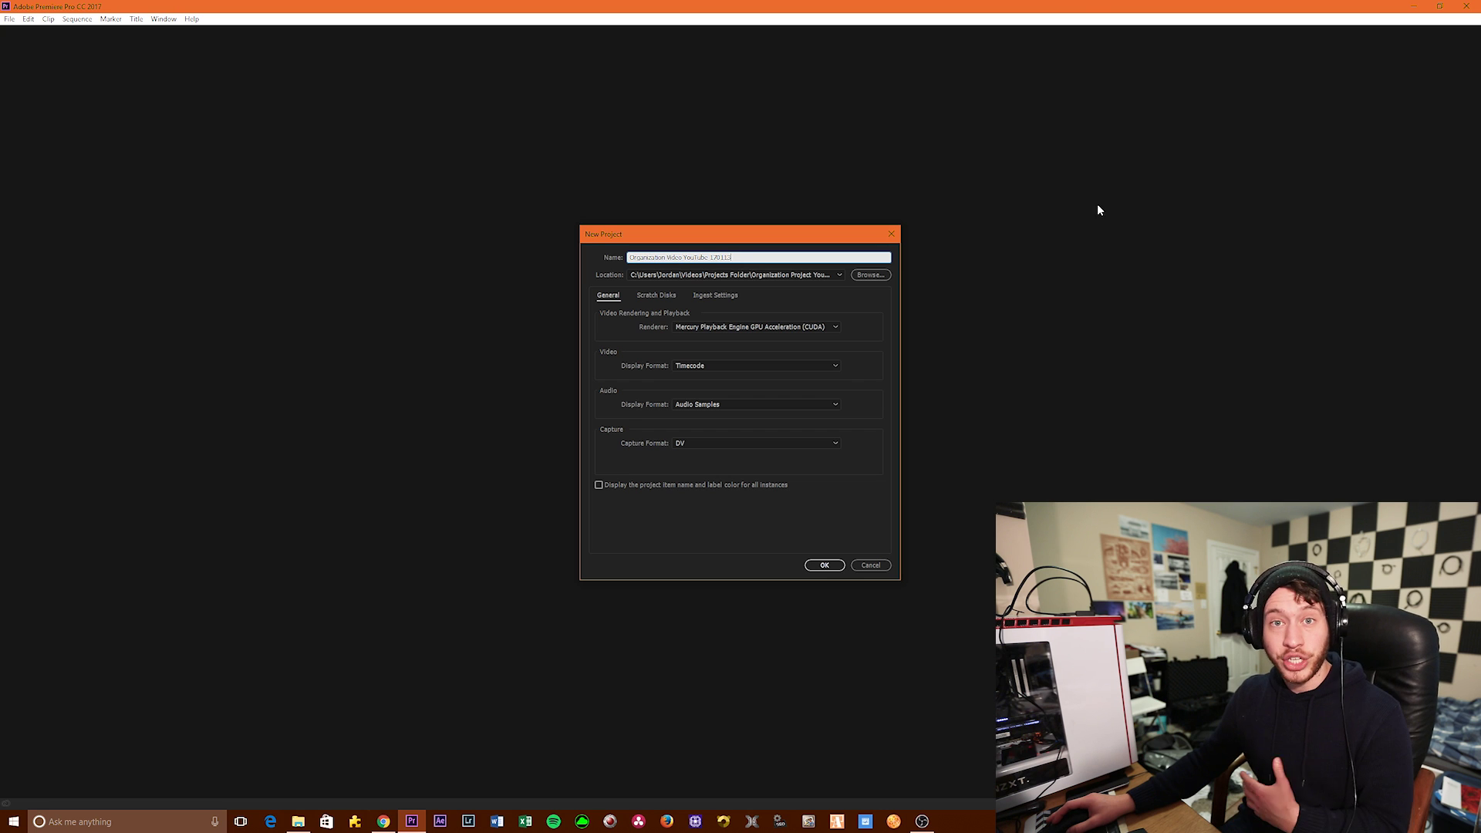
click(823, 566)
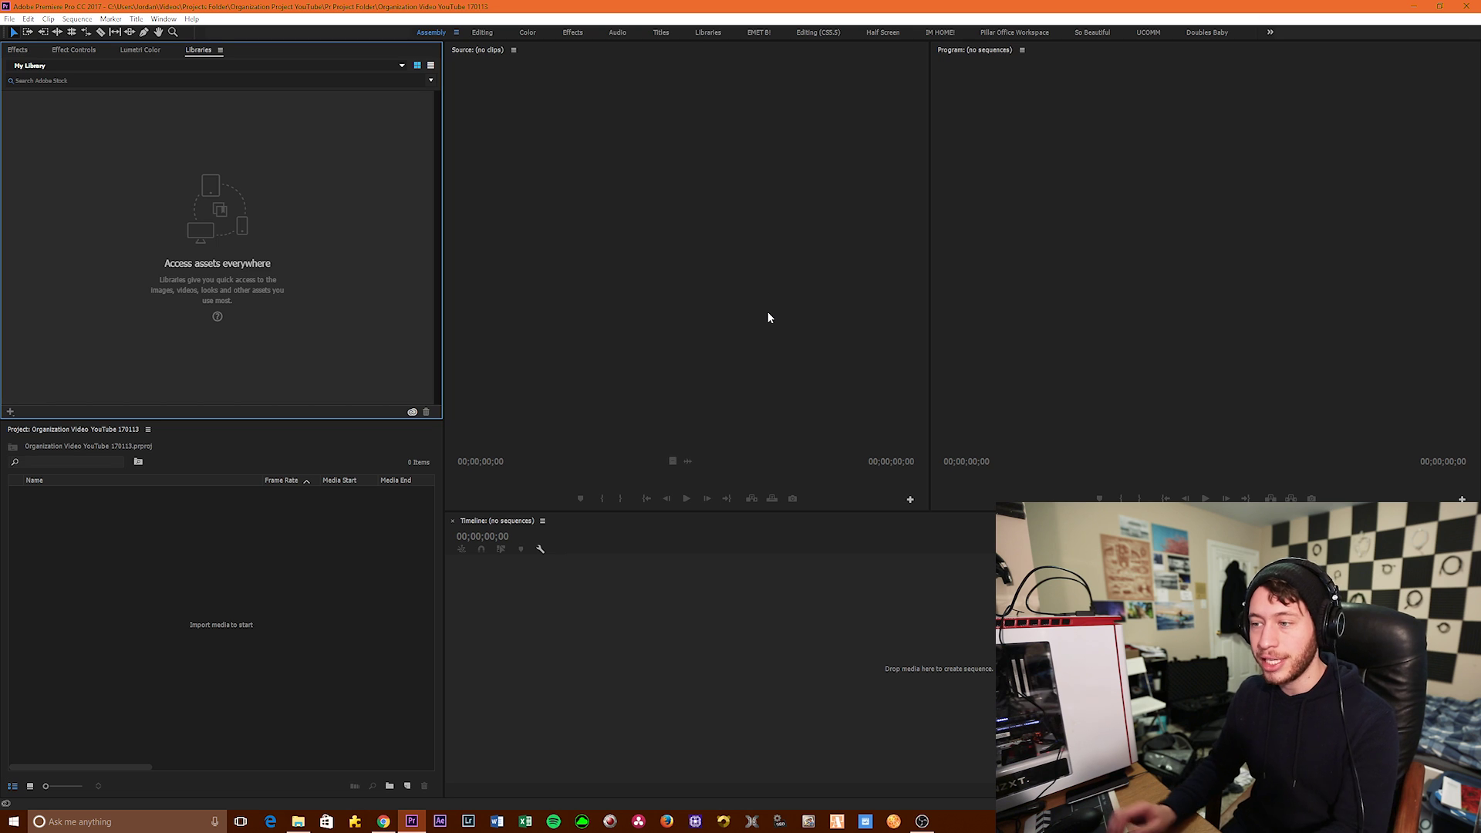
Save the project as 'Organization Video YouTube 170114' by changing the date's last digit
key(ctrl+shift+s)
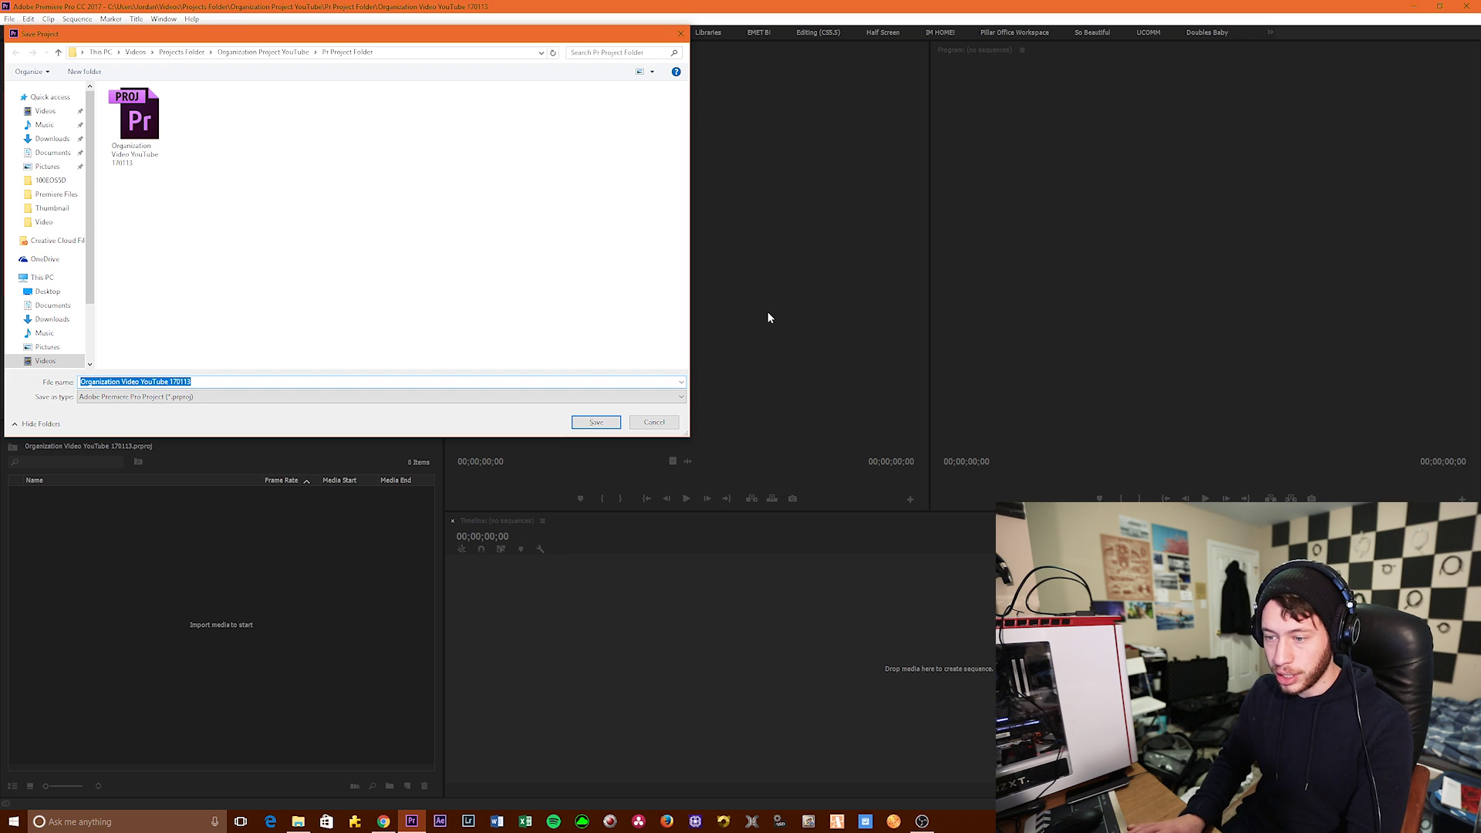
key(End)
key(BackSpace)
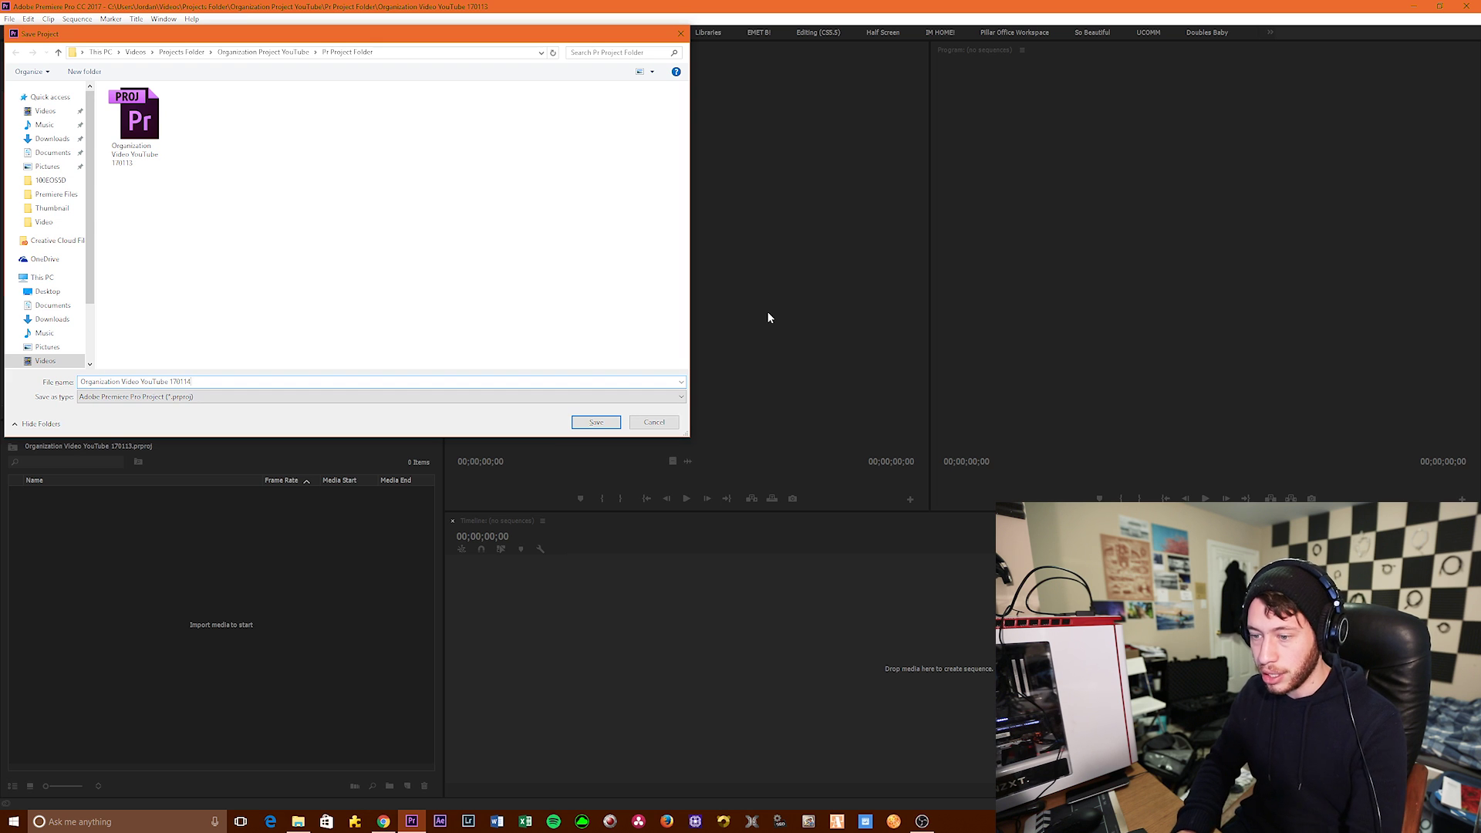
text(4)
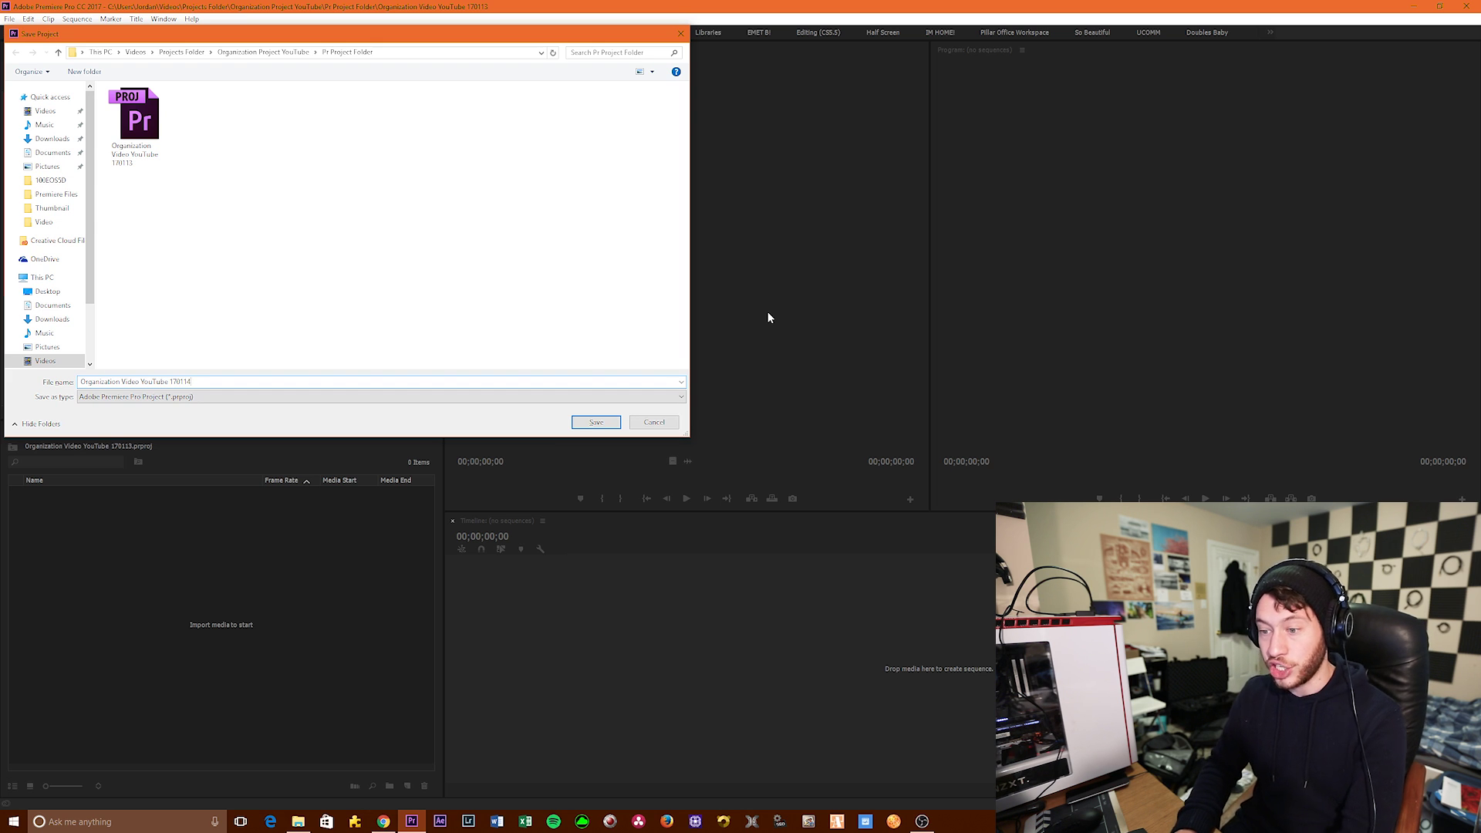
key(Return)
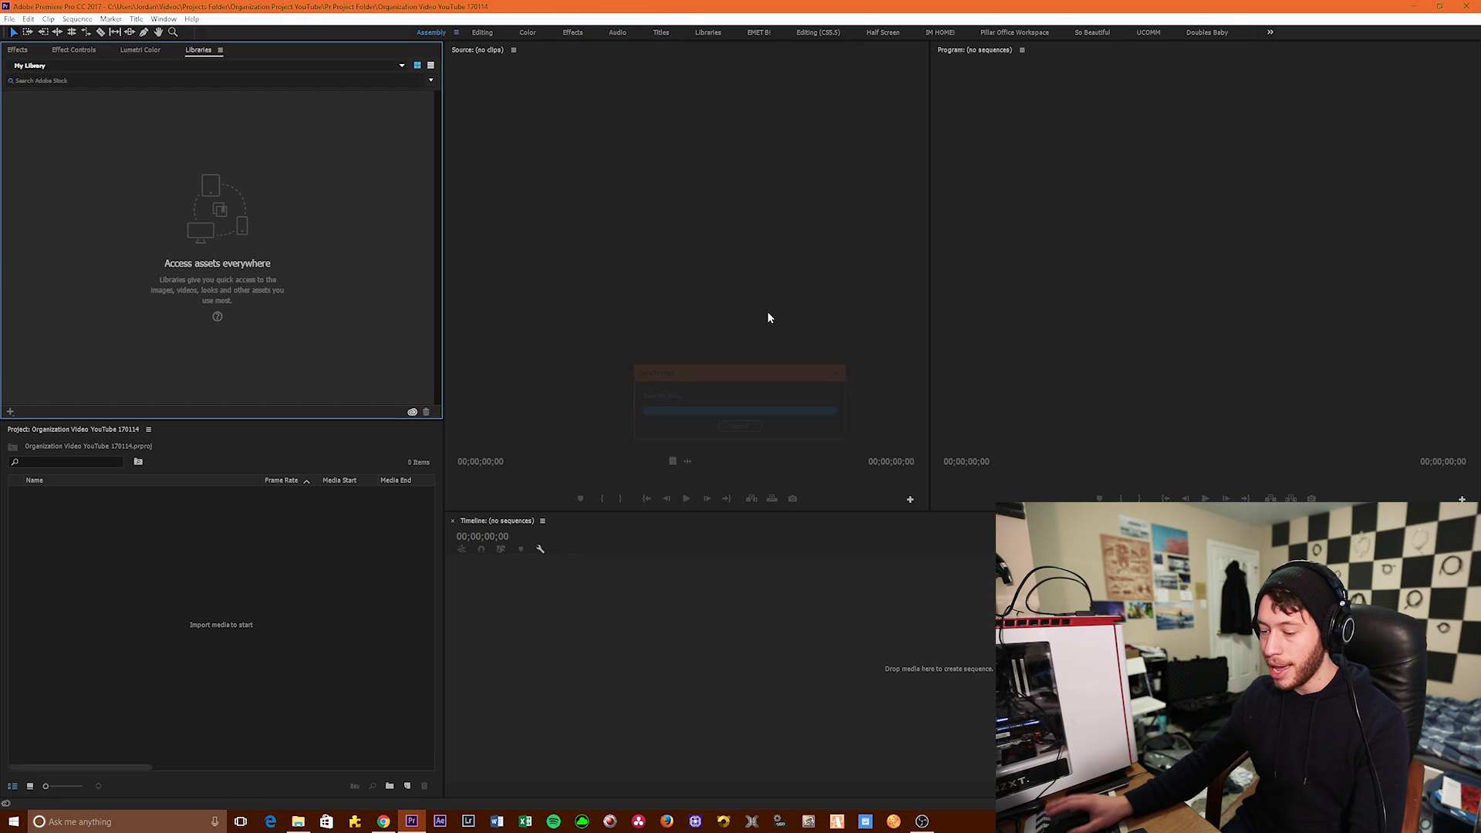
click(298, 821)
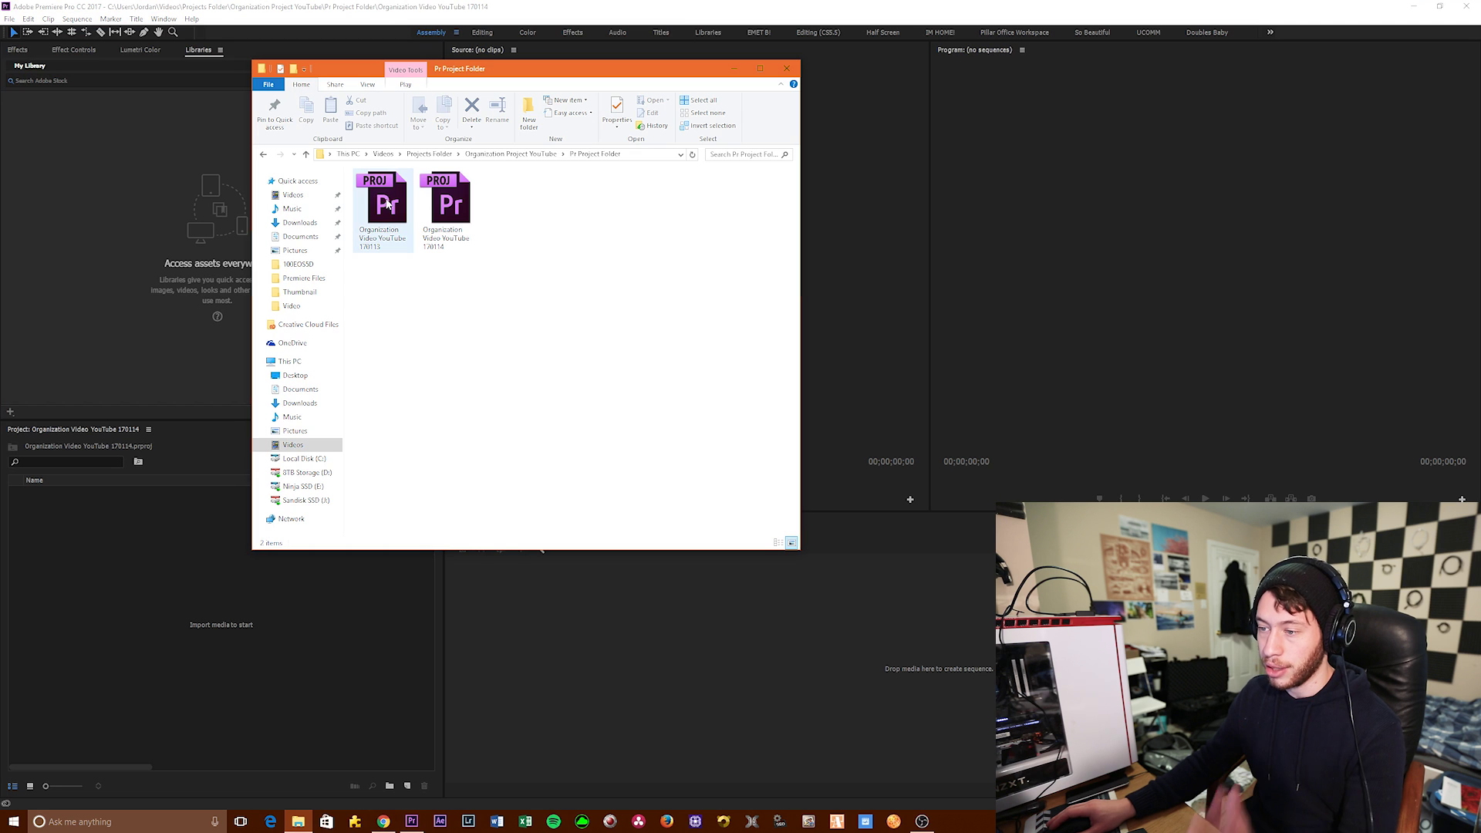
Check the 170114 project file in Pr Project Folder, then return to Videos
click(453, 222)
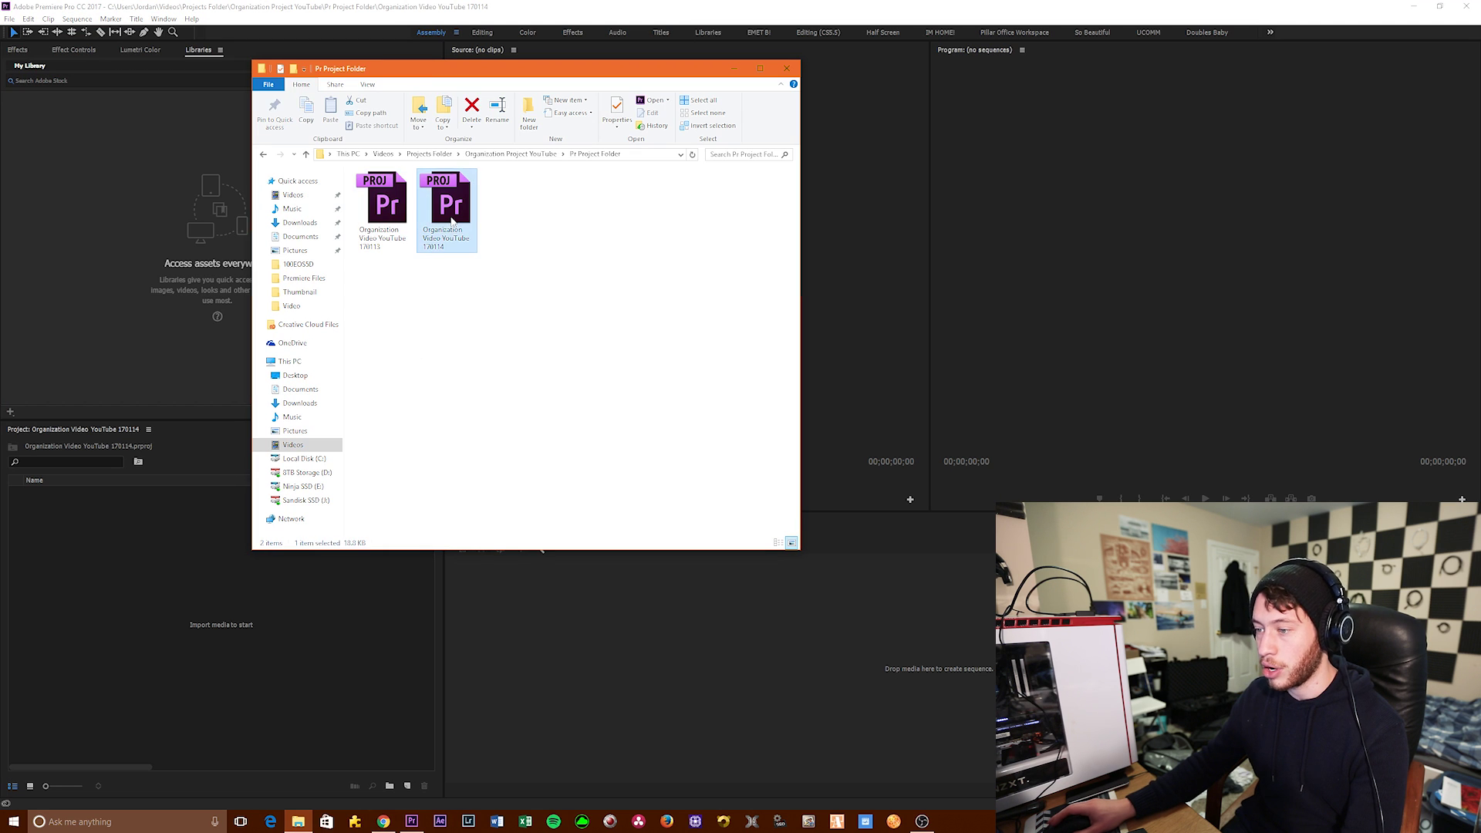
click(584, 251)
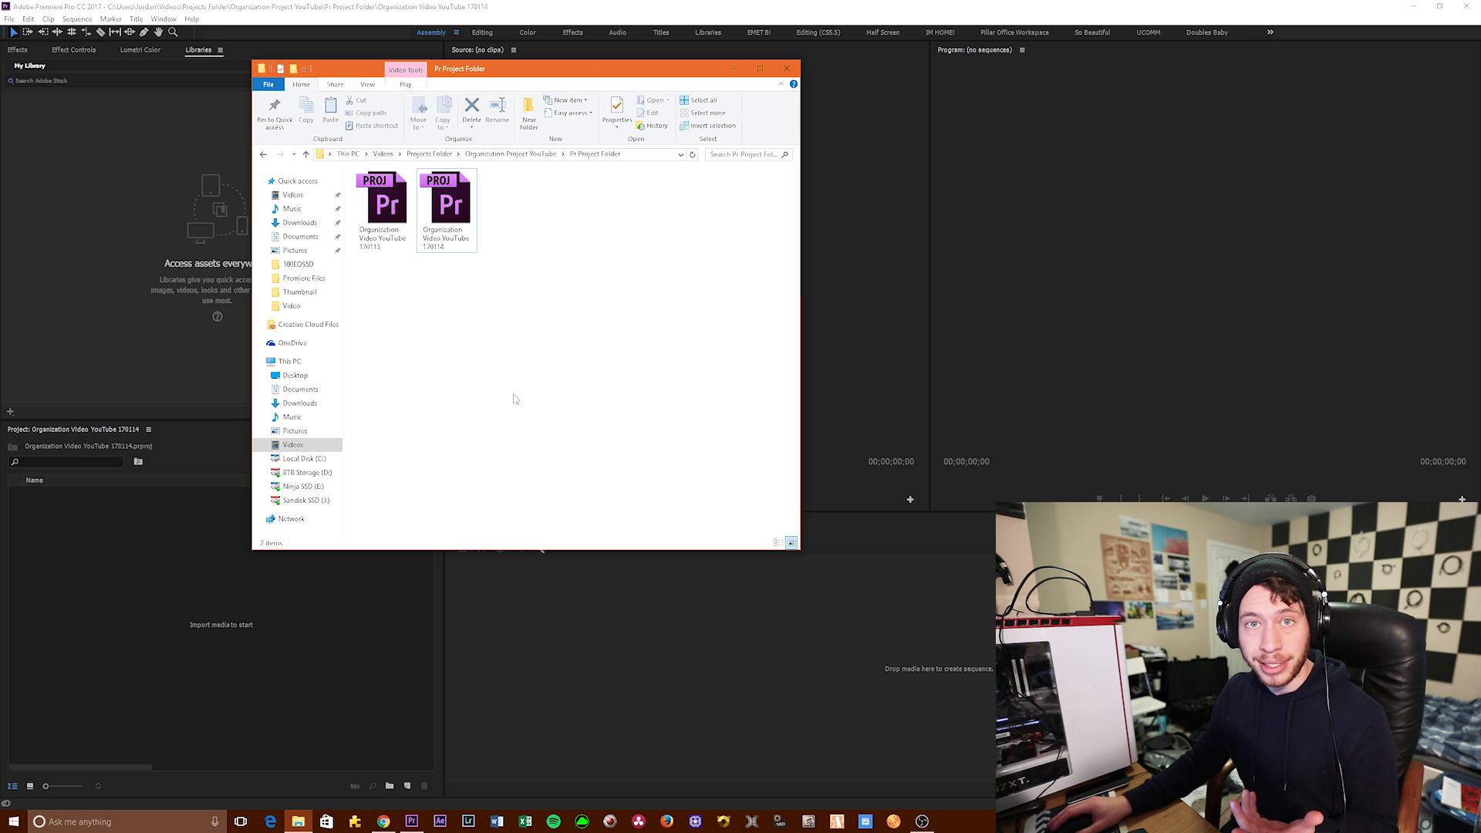
click(293, 444)
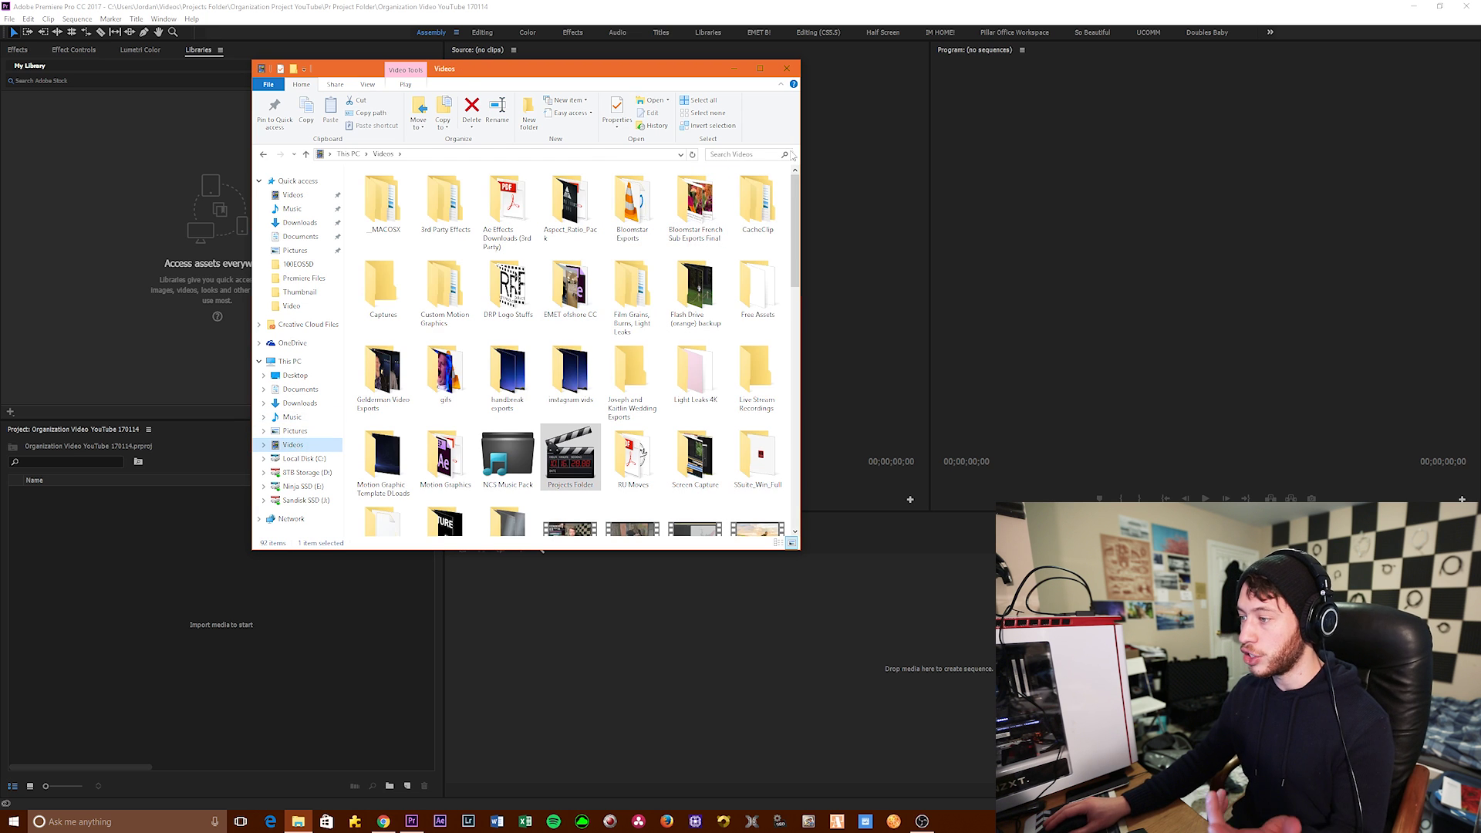
Find the 170114 project in Videos, open its parent Organization Project YouTube folder, then minimize Explorer
click(764, 155)
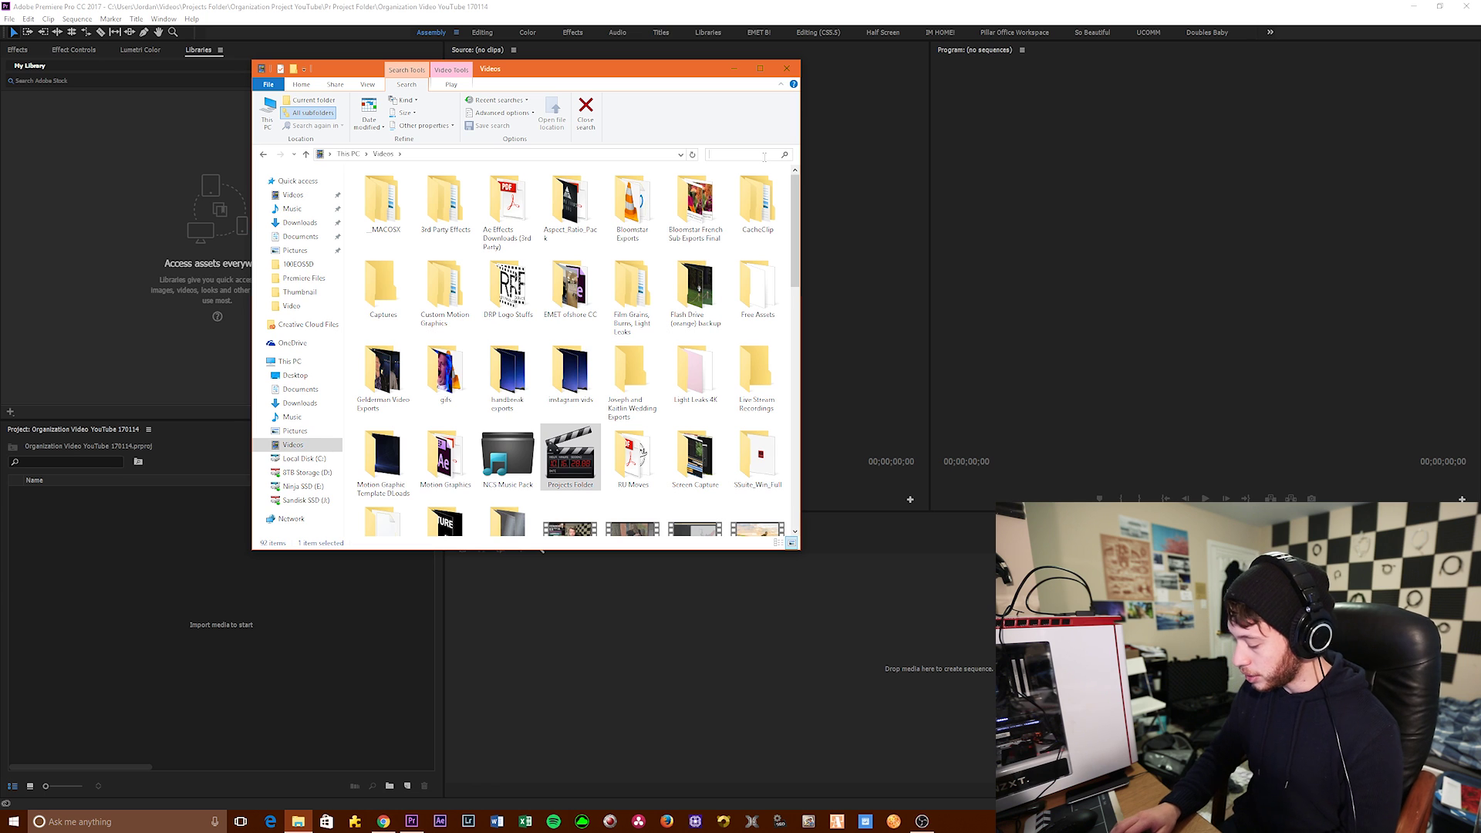
text(170114)
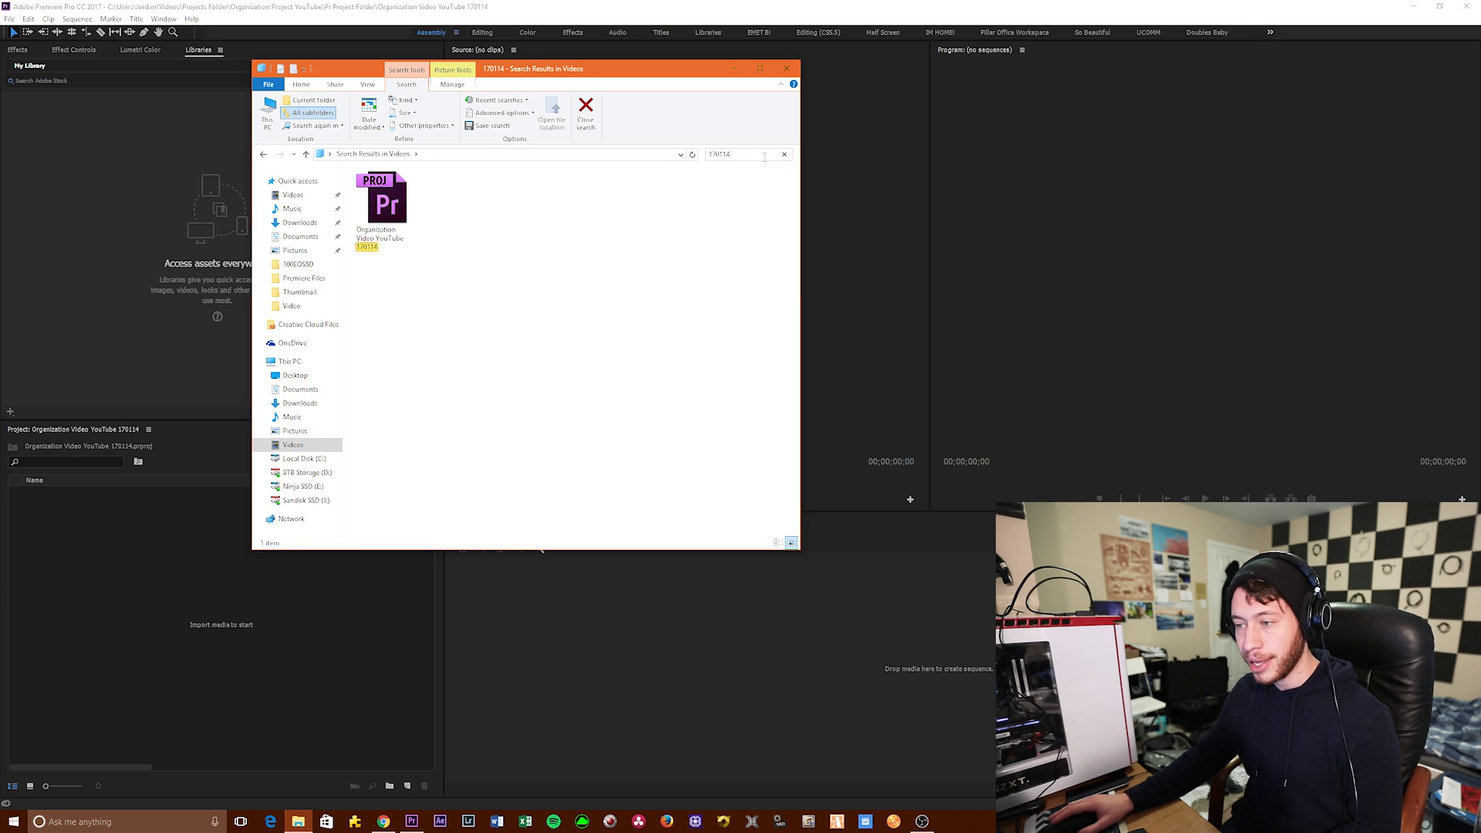
right_click(396, 205)
click(460, 428)
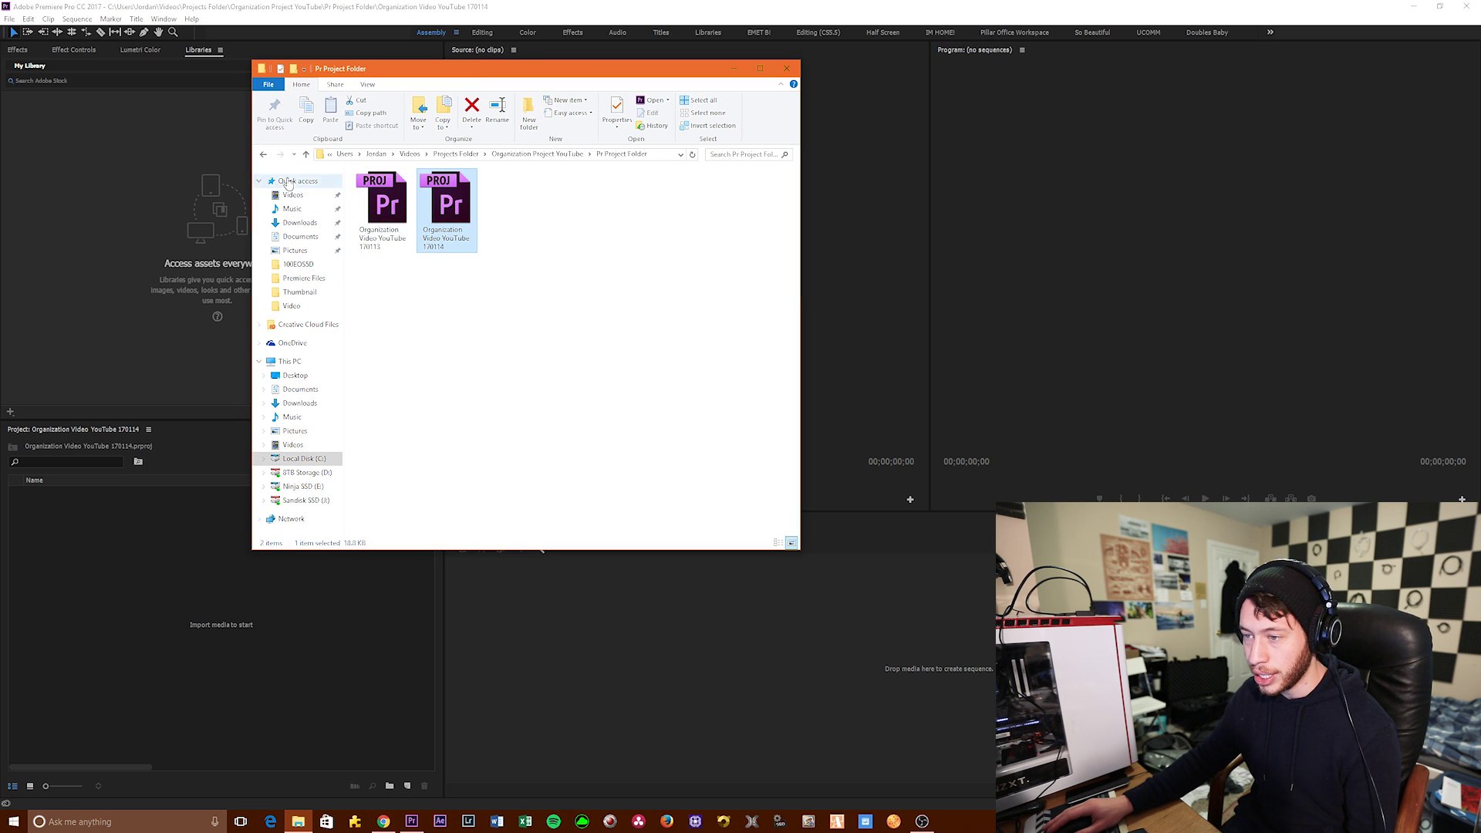
click(306, 154)
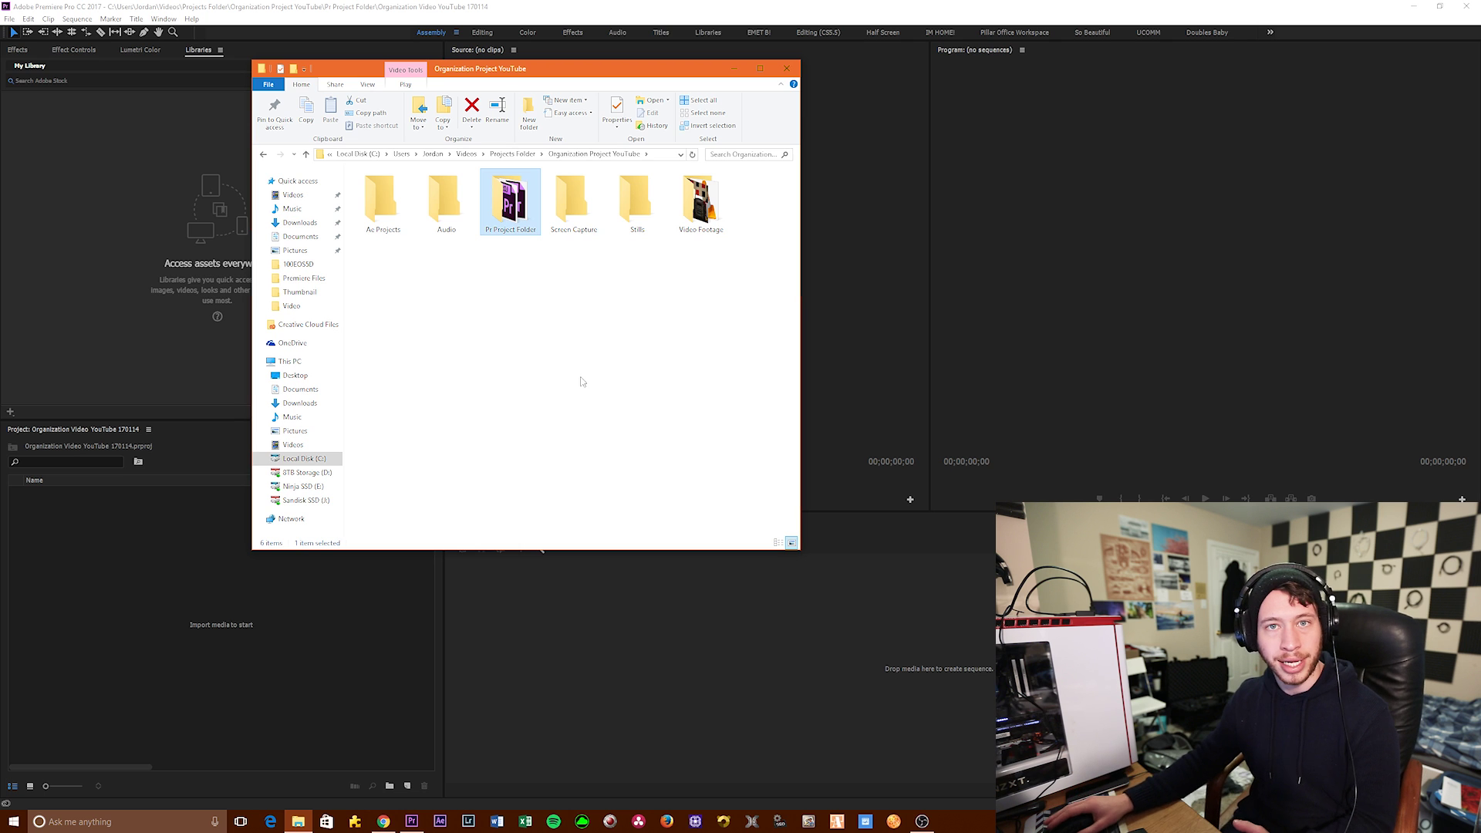
click(1220, 298)
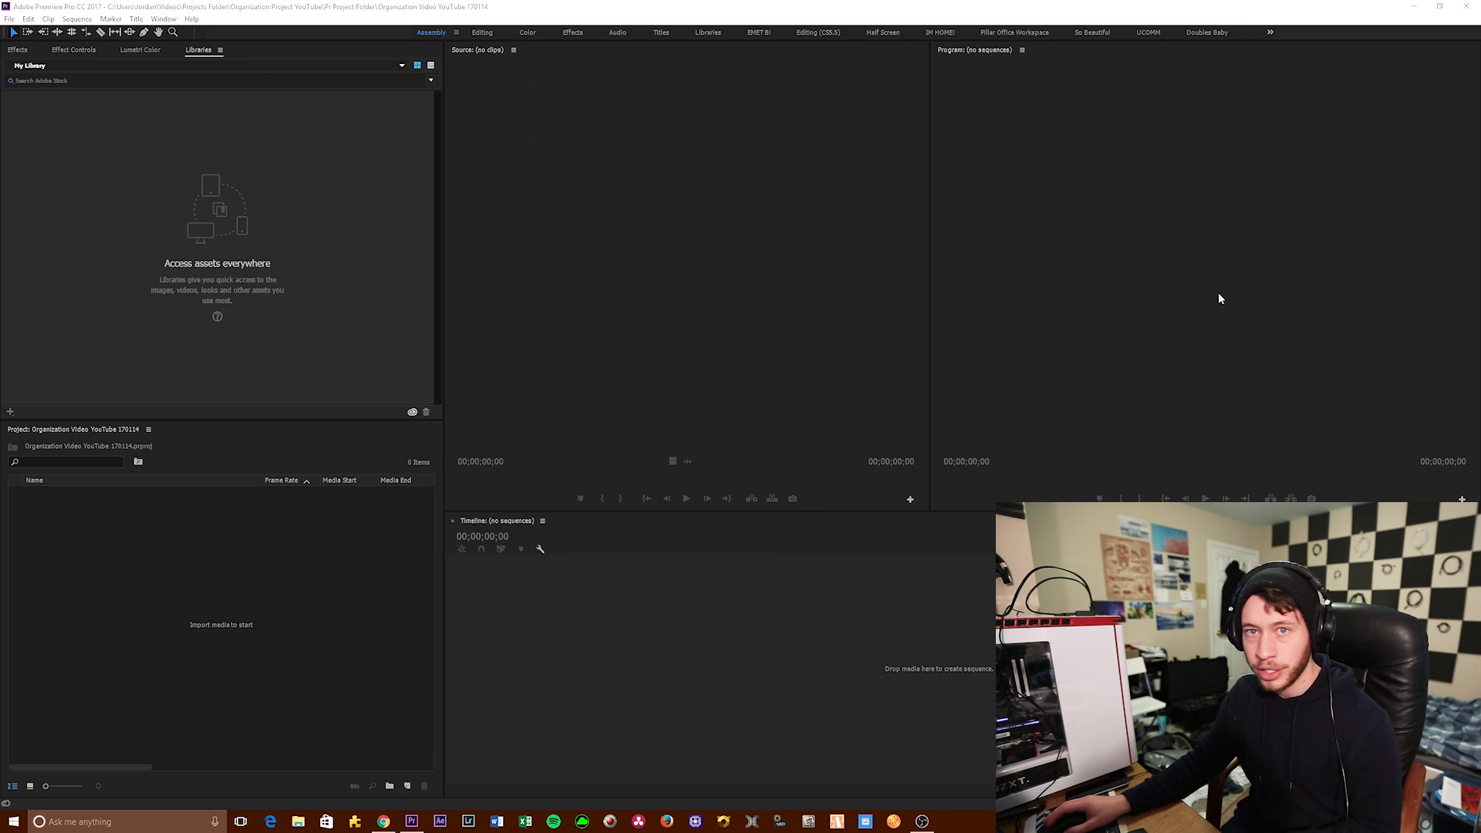
In a new Explorer window, browse to Ninja SSD (E:) > Film > 5 Things Premiere (Part 3)
click(303, 823)
click(883, 500)
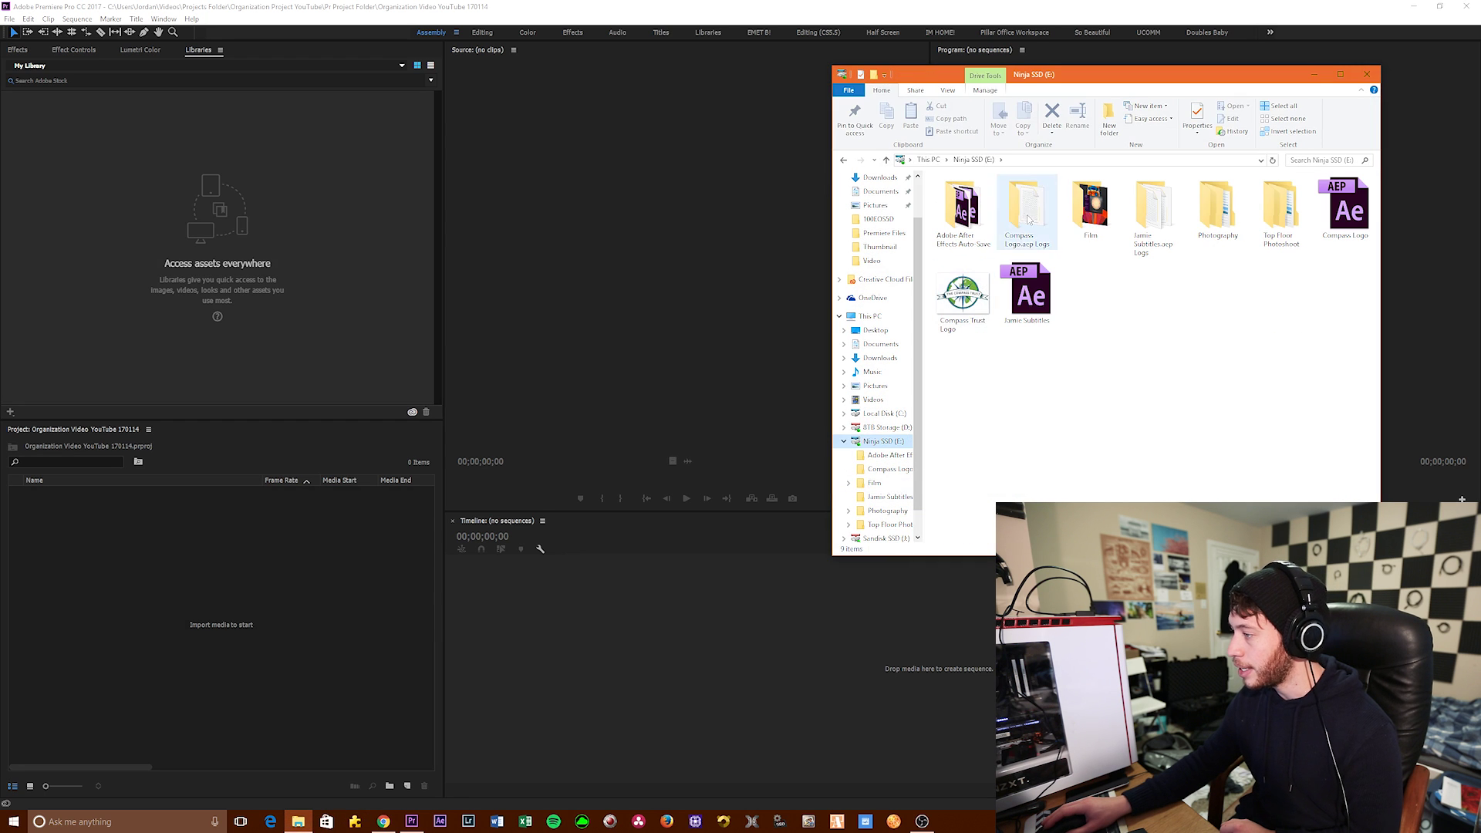
click(1092, 207)
double_click(1092, 207)
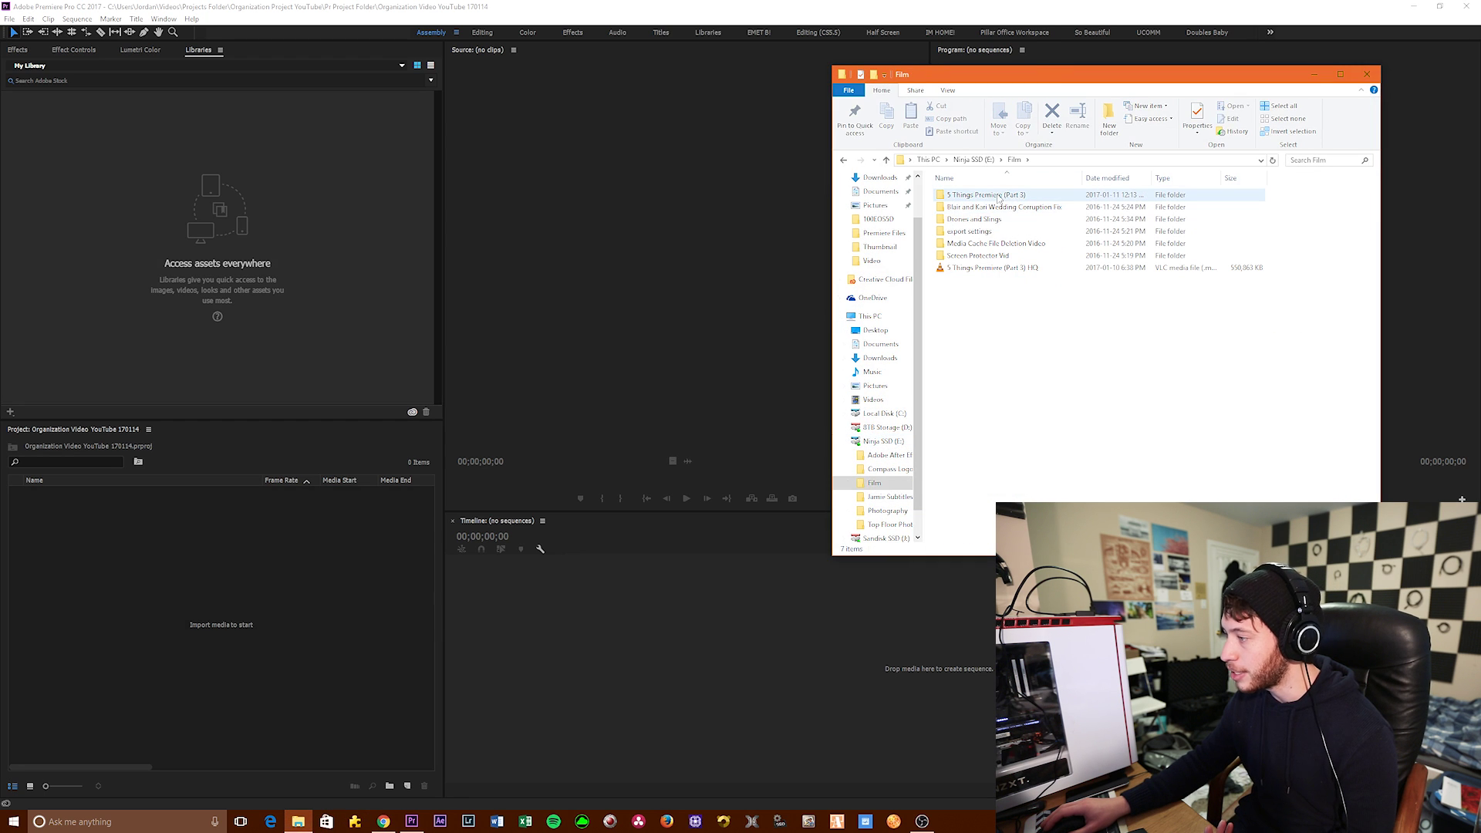
double_click(994, 199)
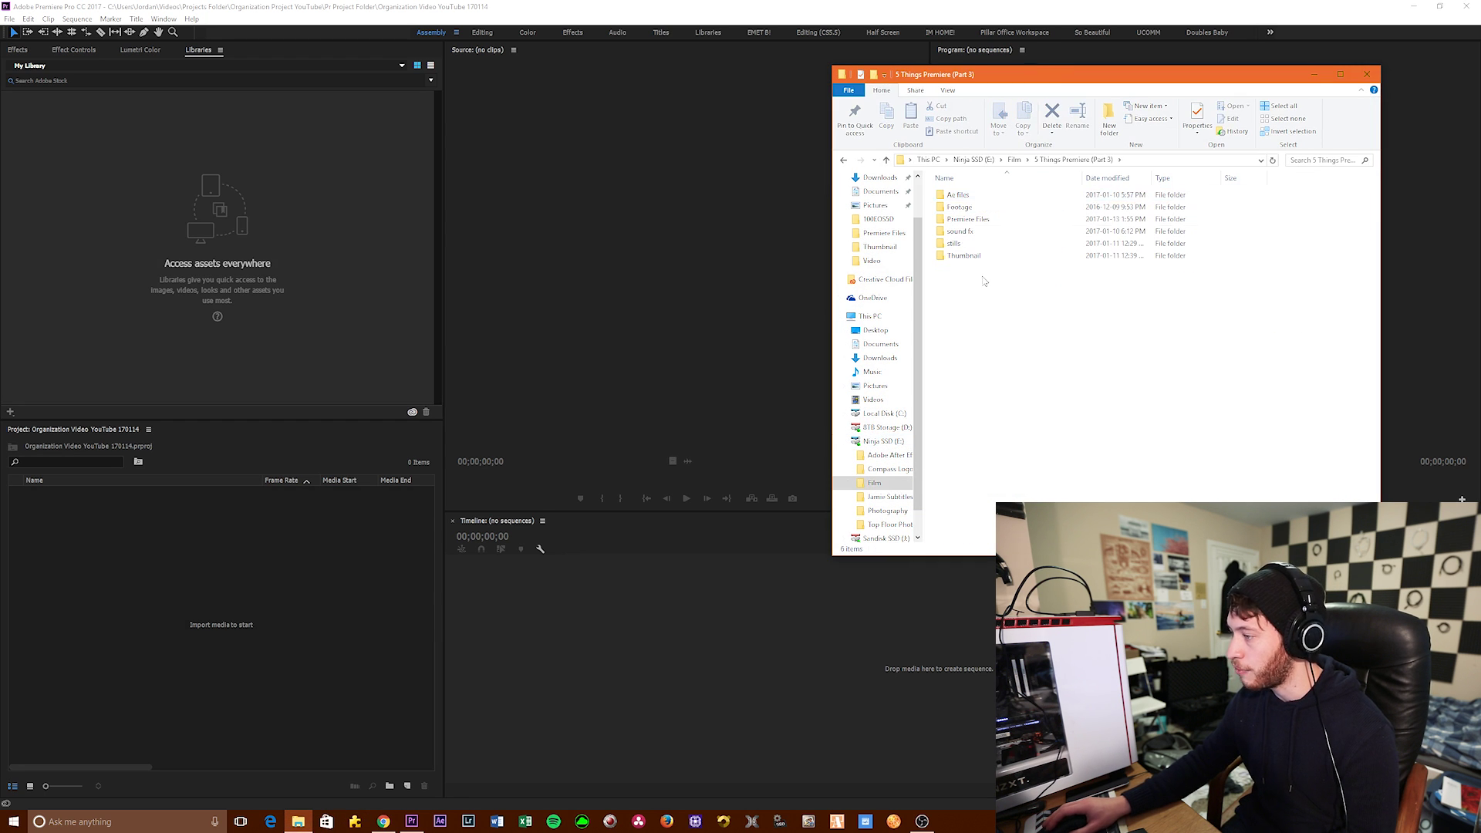
Drag every subfolder except Premiere Files into the Project panel as bins
key(ctrl+a)
ctrl+click(964, 220)
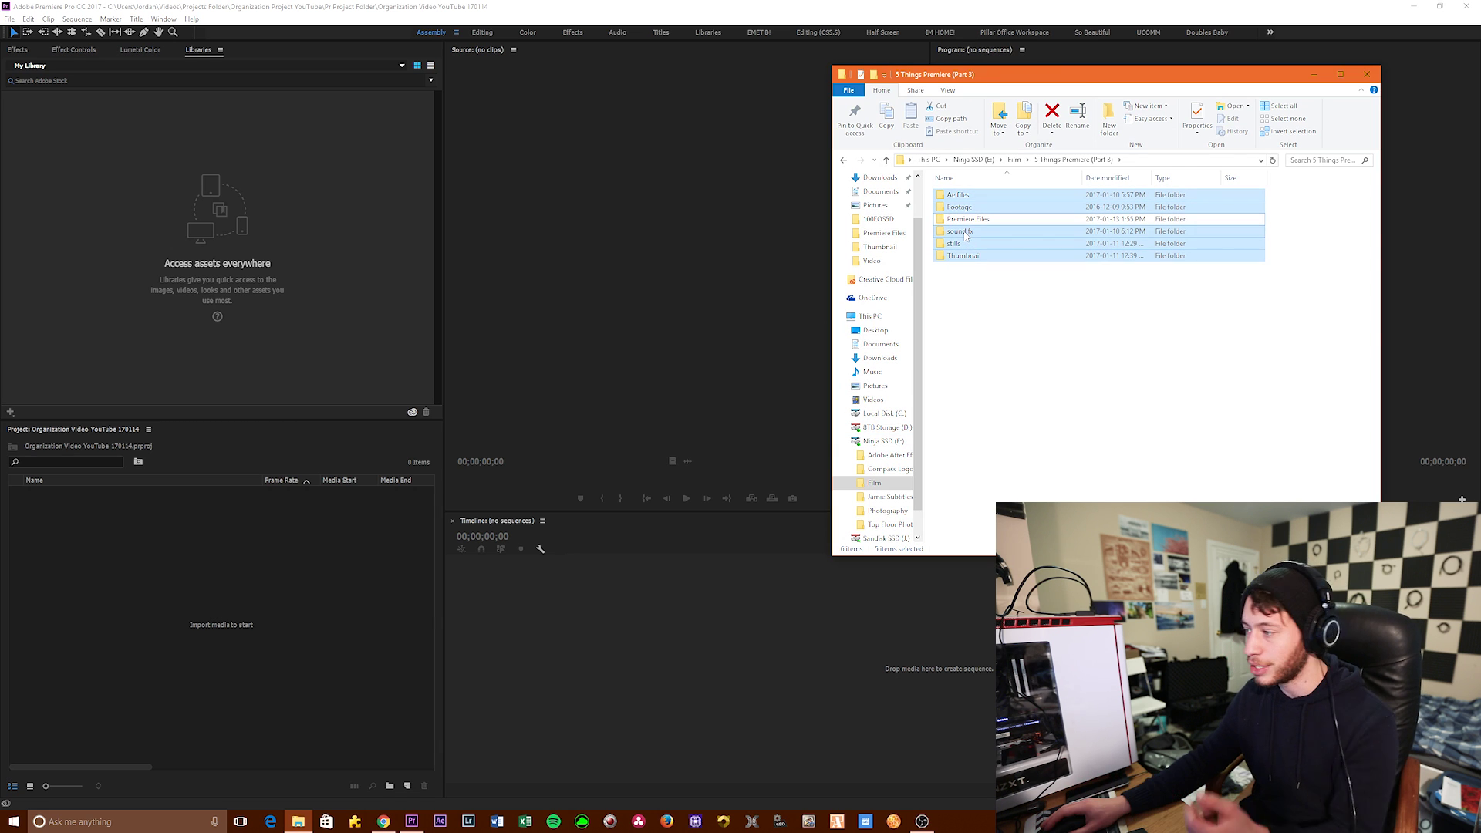
drag(966, 239, 197, 590)
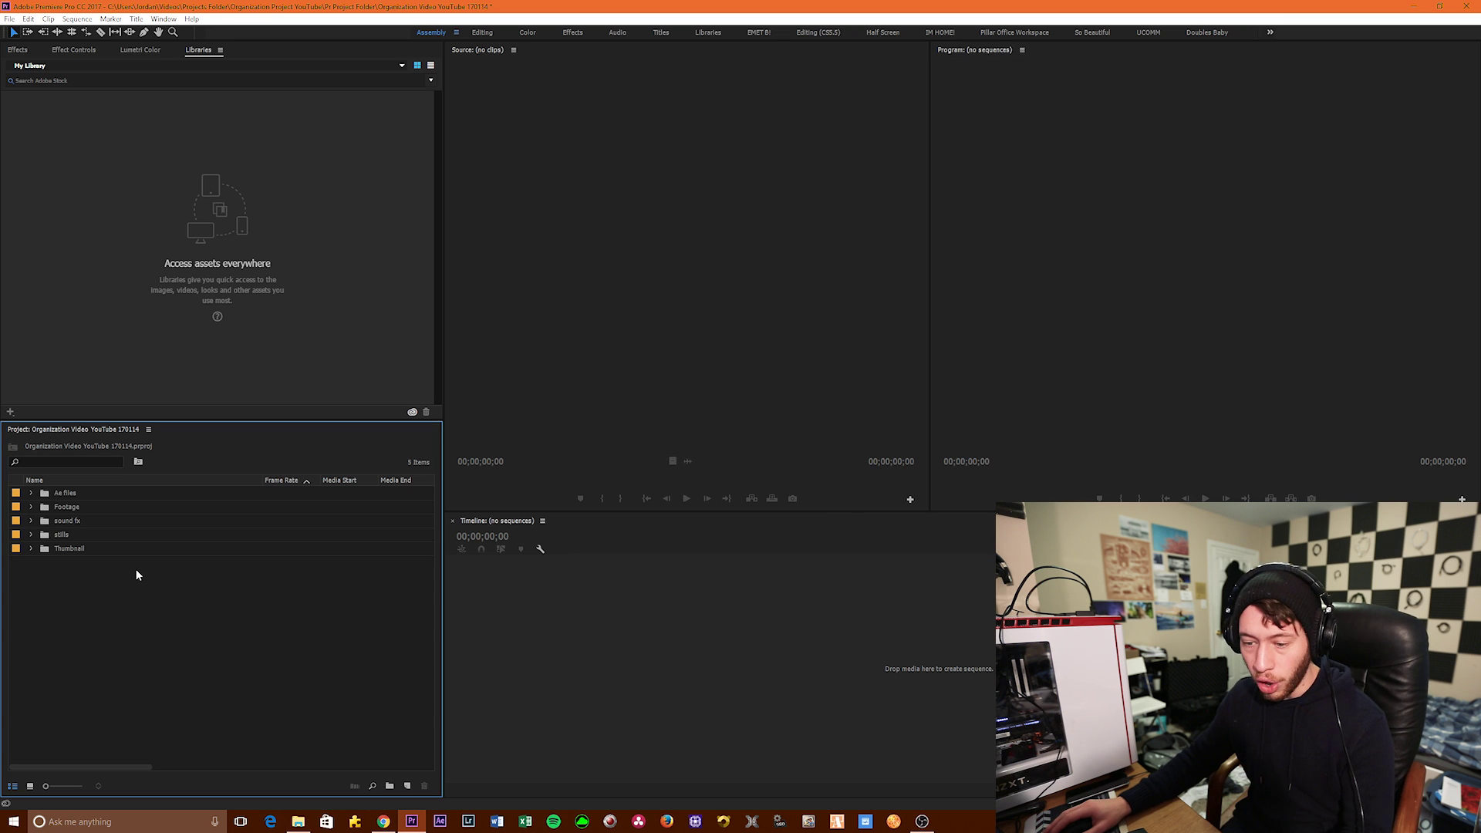
Expand the Ae files, Footage, sound fx and stills bins, then bring up actions for clip 0D2A2385.MOV
click(32, 493)
click(31, 535)
click(32, 591)
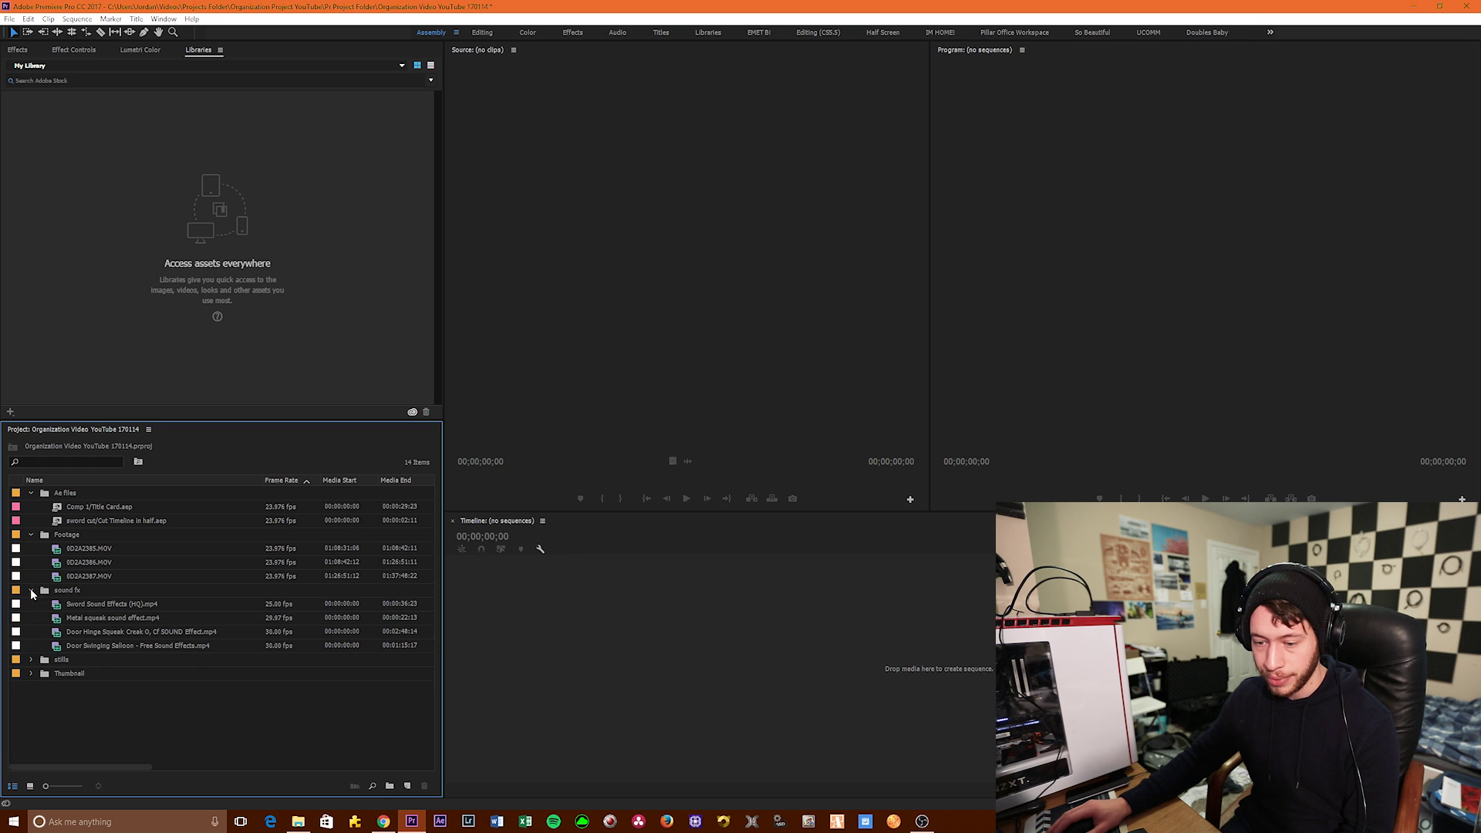
click(31, 660)
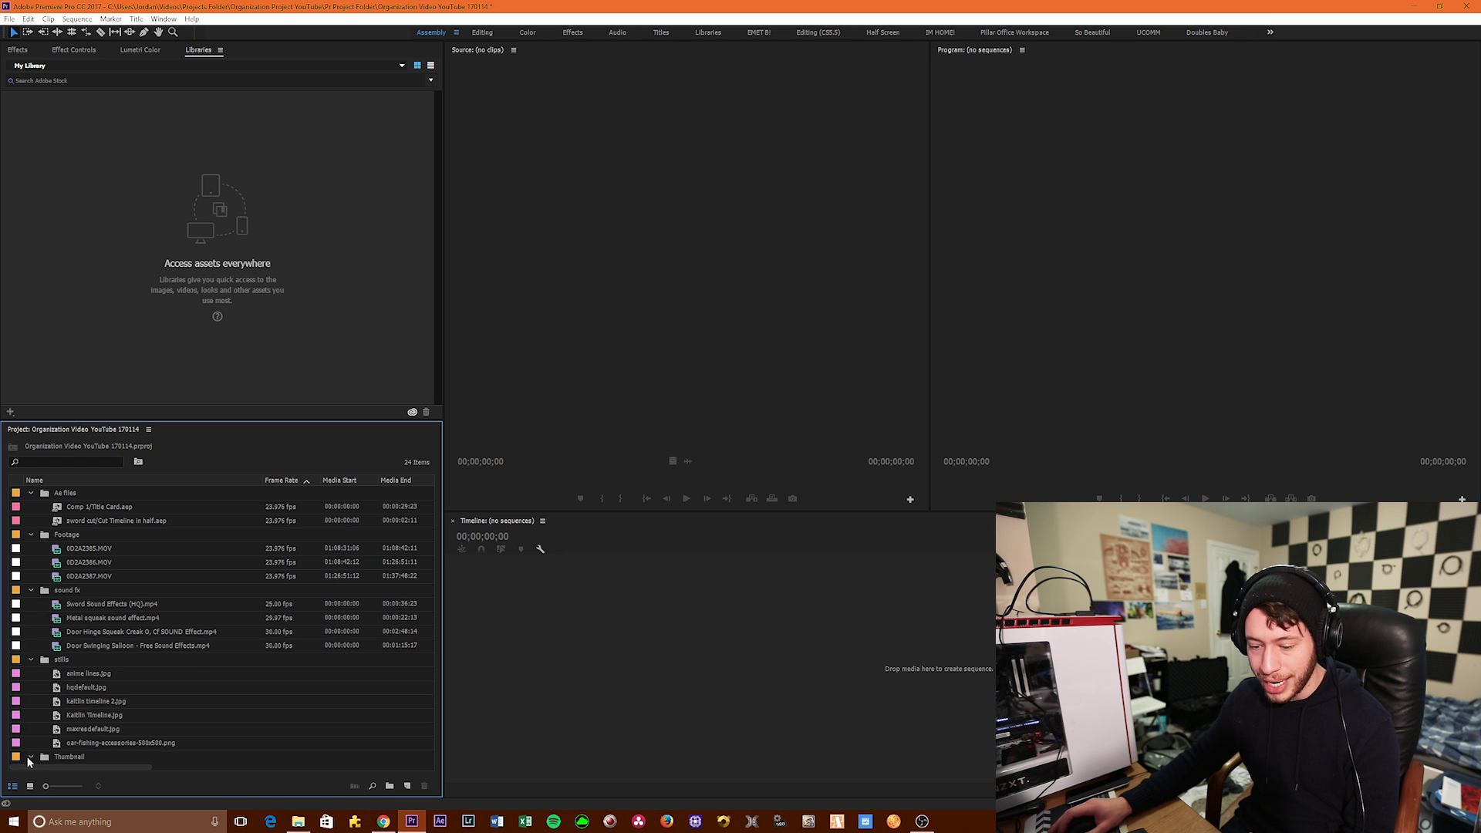
scroll(31, 763, down, 2)
scroll(155, 665, up, 2)
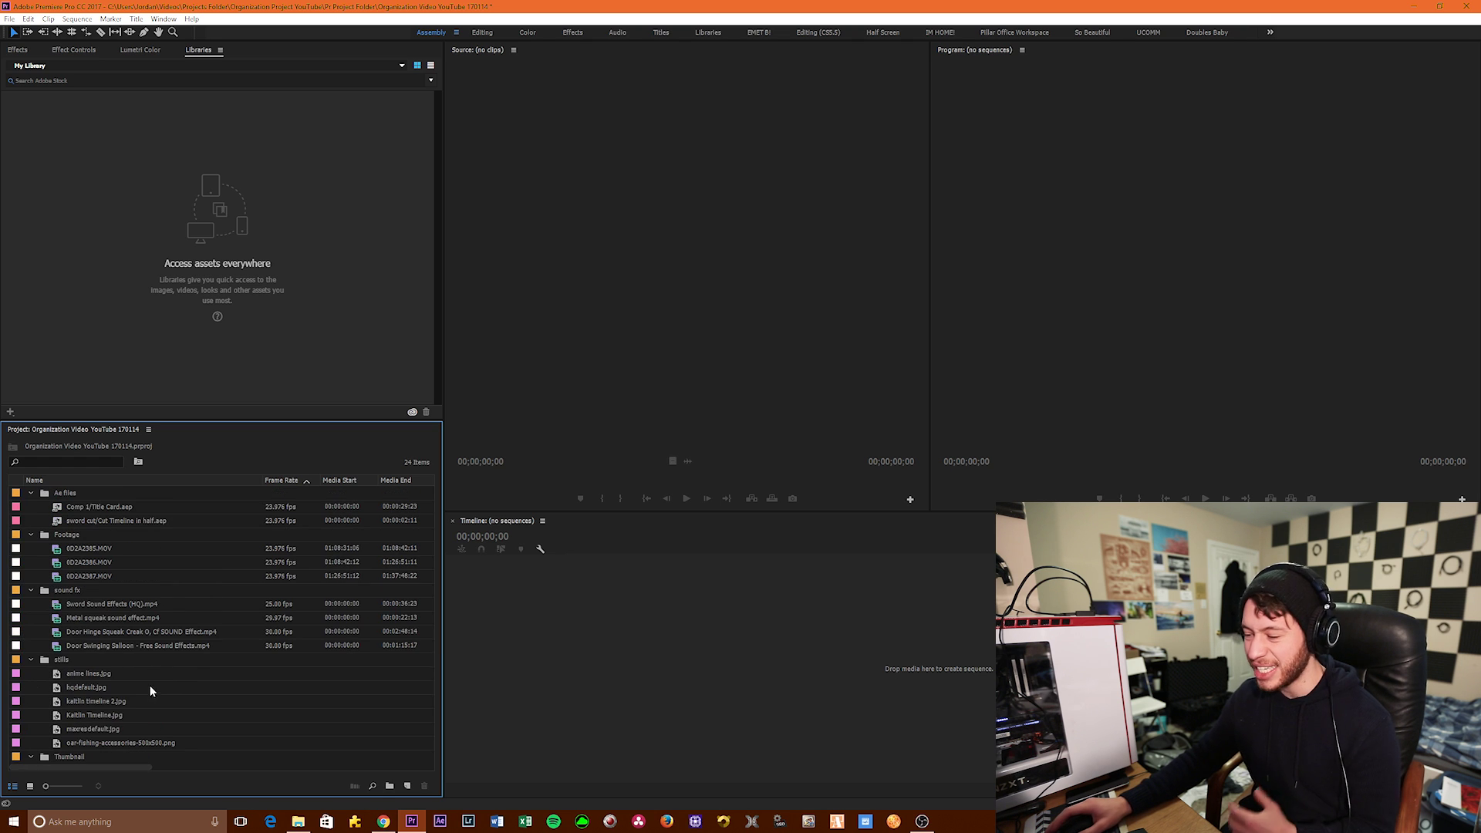
right_click(89, 549)
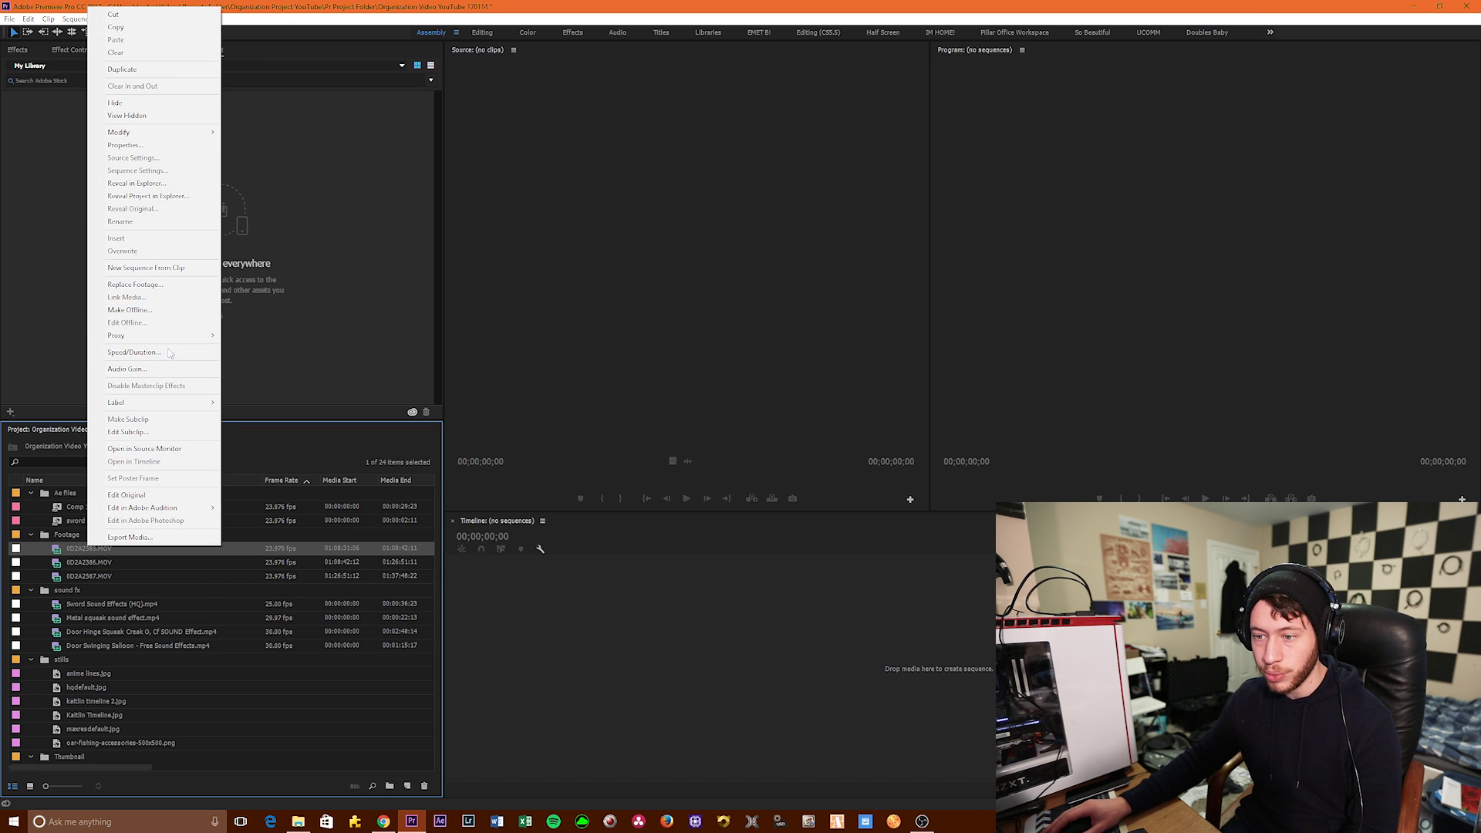